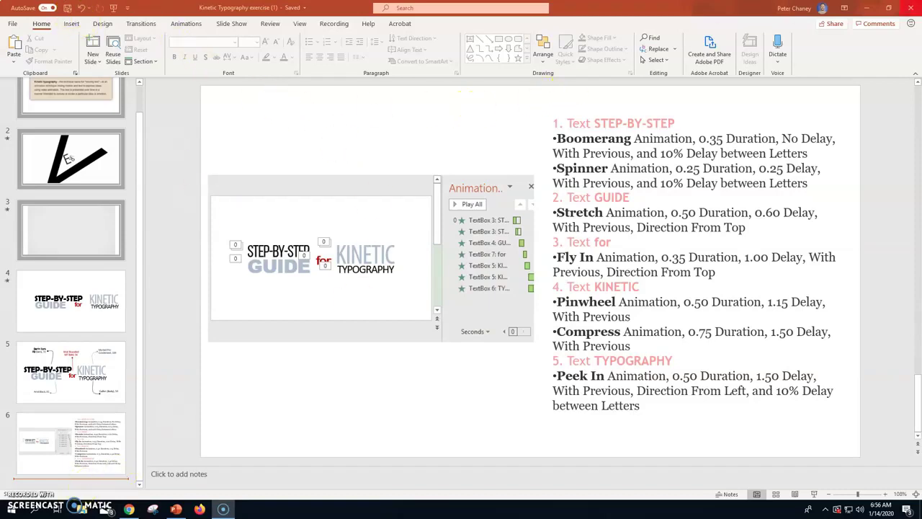
Minimize Chrome and bring the Kinetic Typography presentation back to the front
{"action": "left_click", "coordinate": [866, 9]}
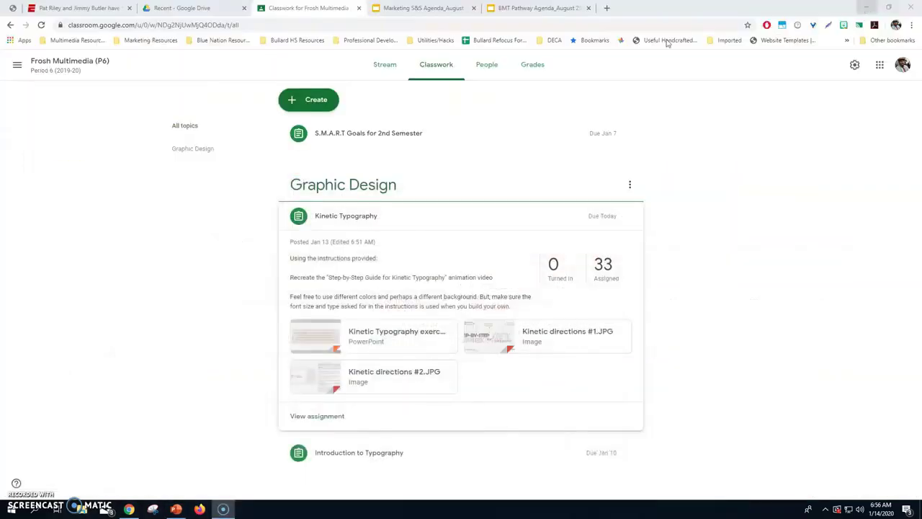
{"action": "left_click", "coordinate": [866, 8]}
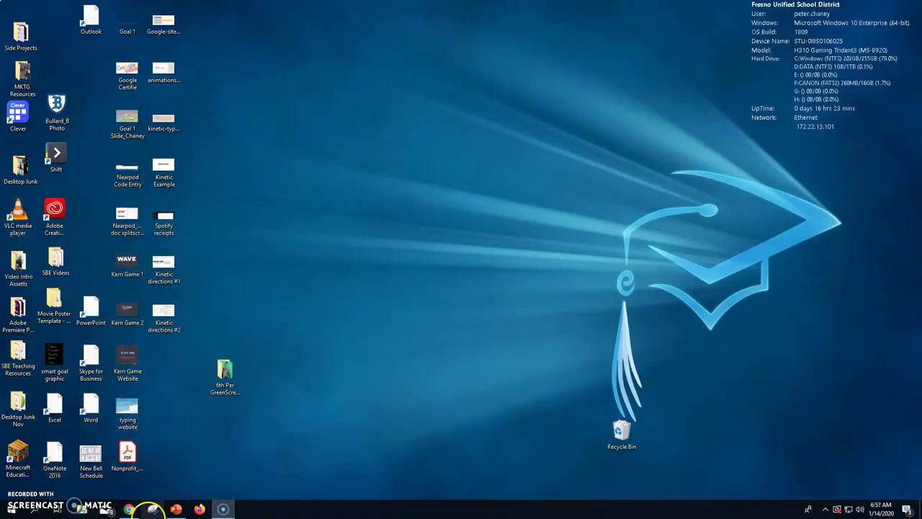
{"action": "left_click", "coordinate": [176, 510]}
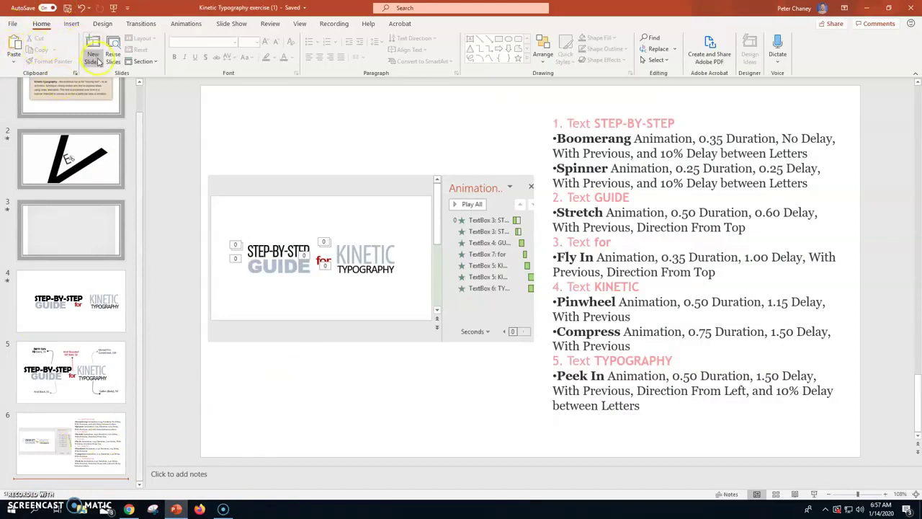
Add a new slide 7 with the Blank layout, then return to the Google Classroom page
{"action": "left_click", "coordinate": [93, 62]}
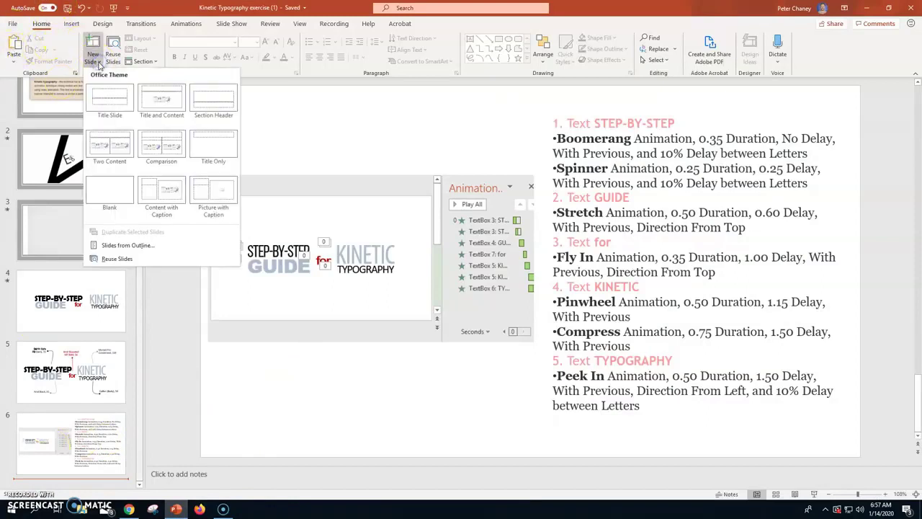
{"action": "left_click", "coordinate": [107, 190]}
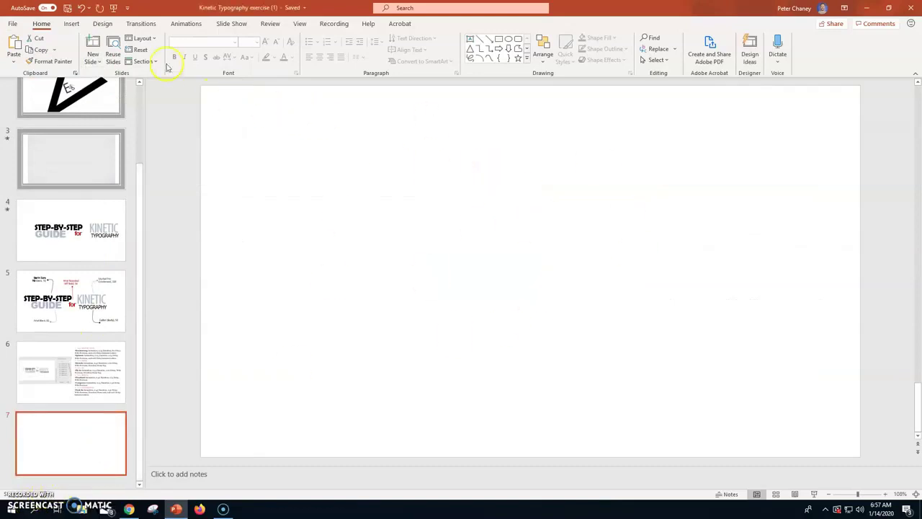
{"action": "left_click", "coordinate": [155, 42]}
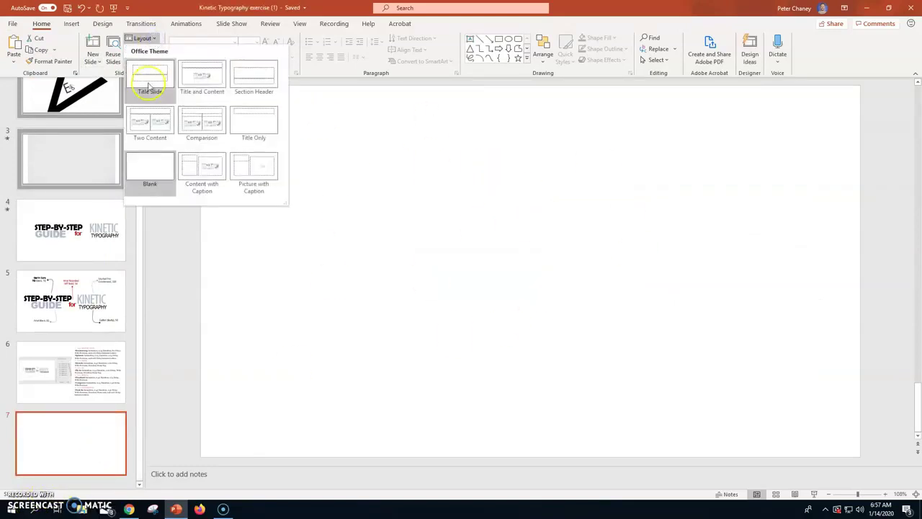
{"action": "left_click", "coordinate": [151, 171]}
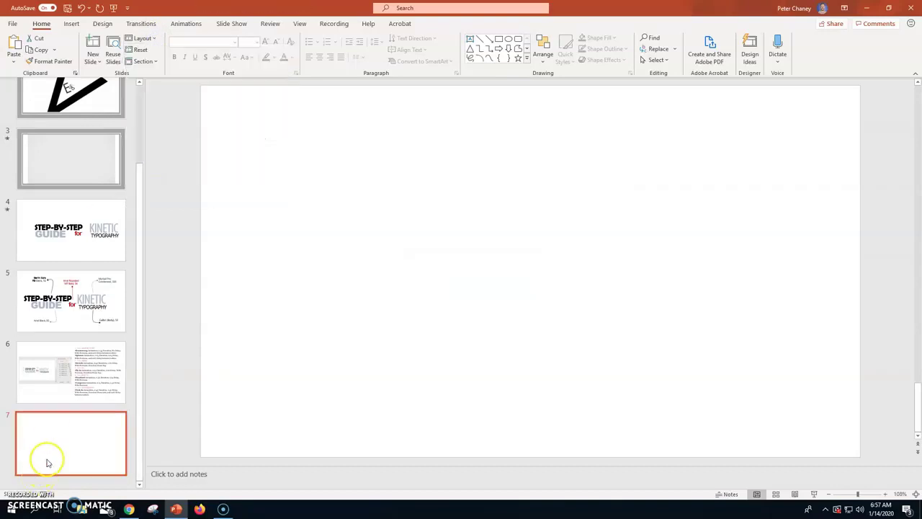
{"action": "left_click", "coordinate": [128, 508]}
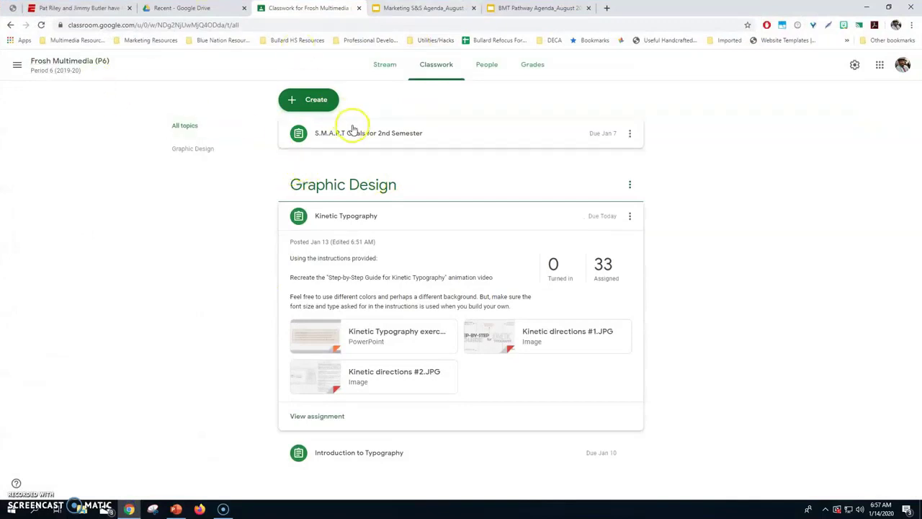
Open the Kinetic directions #1.JPG attachment and copy the image
{"action": "left_click", "coordinate": [524, 337]}
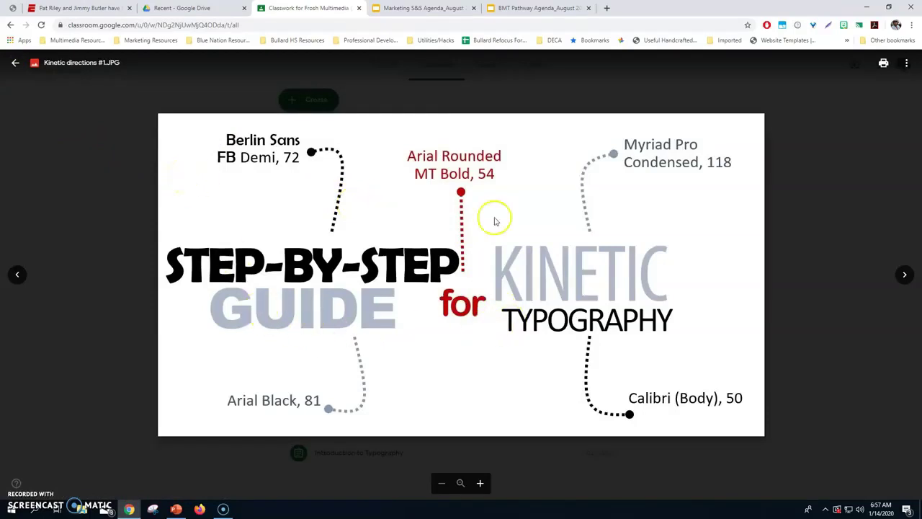
{"action": "right_click", "coordinate": [518, 249]}
{"action": "left_click", "coordinate": [550, 282]}
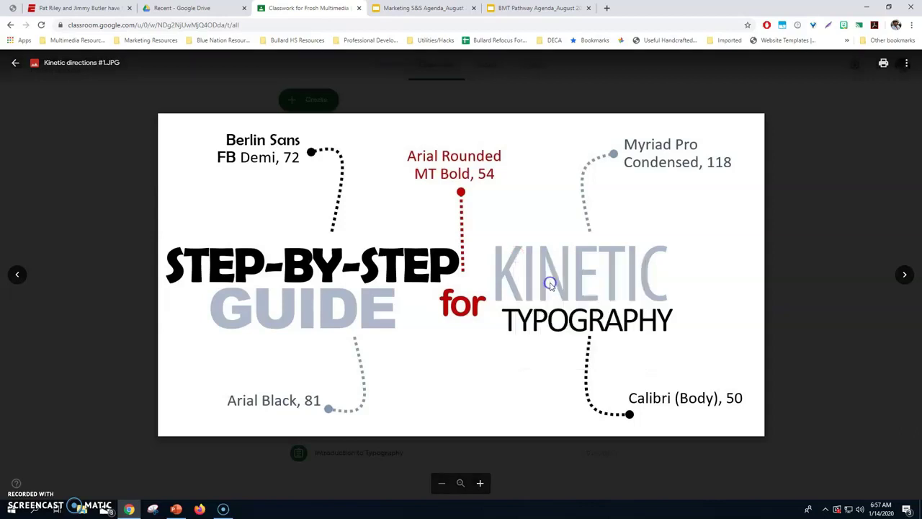
Paste the copied reference image onto slide 7 in PowerPoint
{"action": "left_click", "coordinate": [176, 508]}
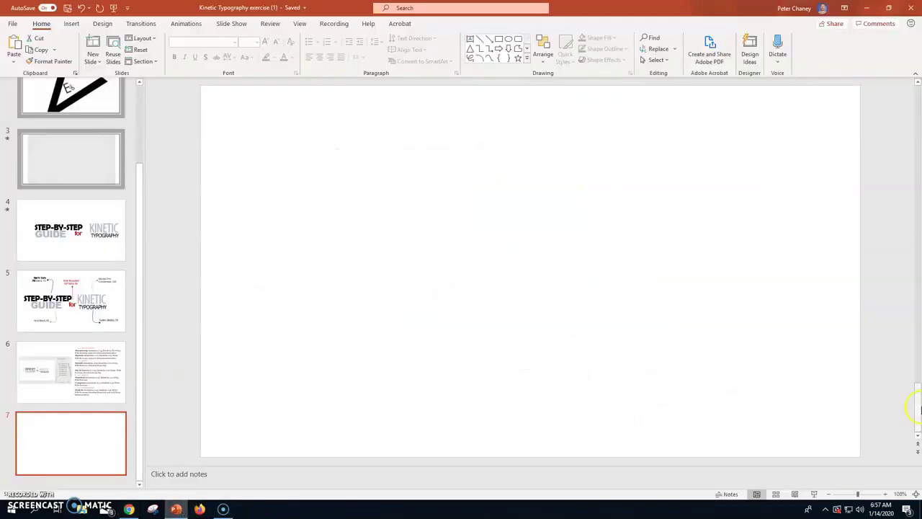
{"action": "right_click", "coordinate": [767, 371]}
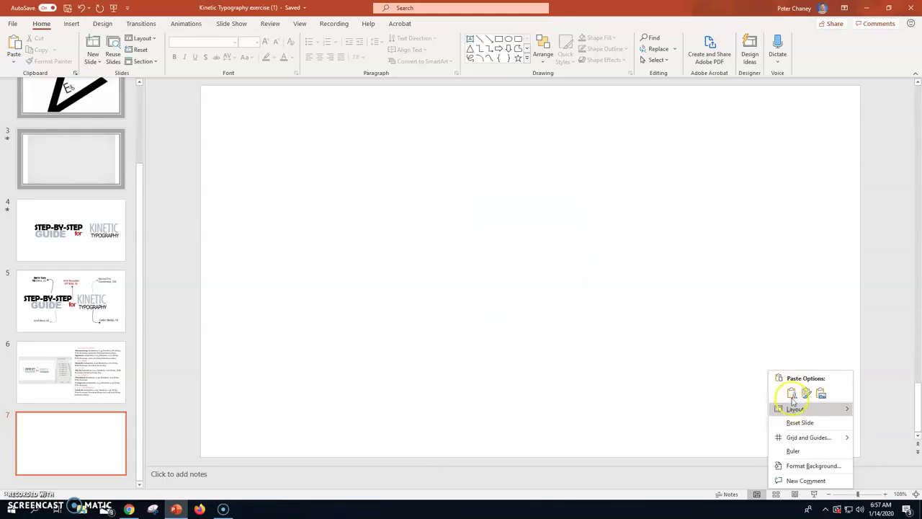
{"action": "left_click", "coordinate": [792, 393]}
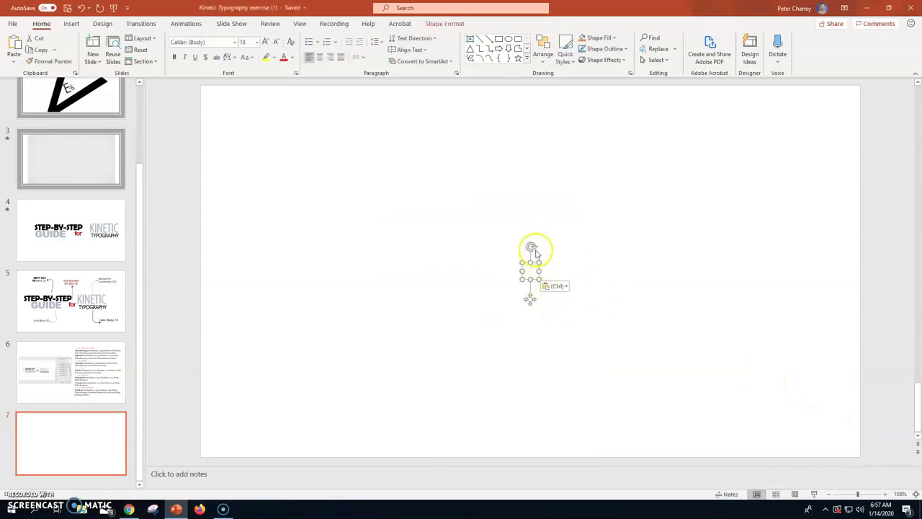
{"action": "left_click", "coordinate": [533, 252]}
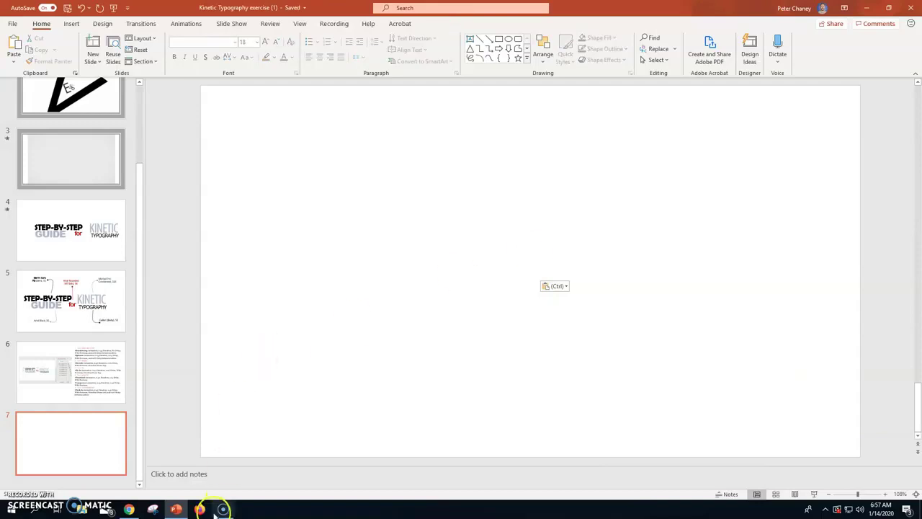
Back in the browser, choose Save image as for the reference image
{"action": "left_click", "coordinate": [129, 509]}
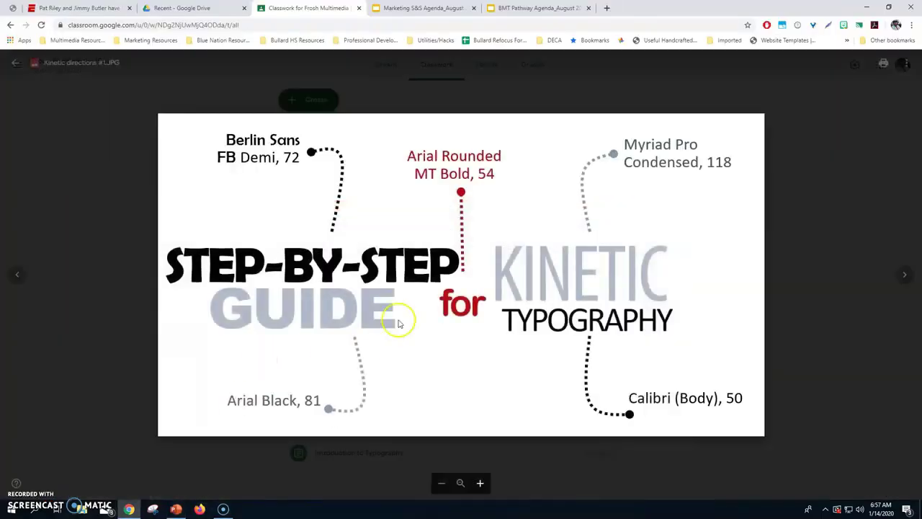
{"action": "left_click", "coordinate": [152, 508]}
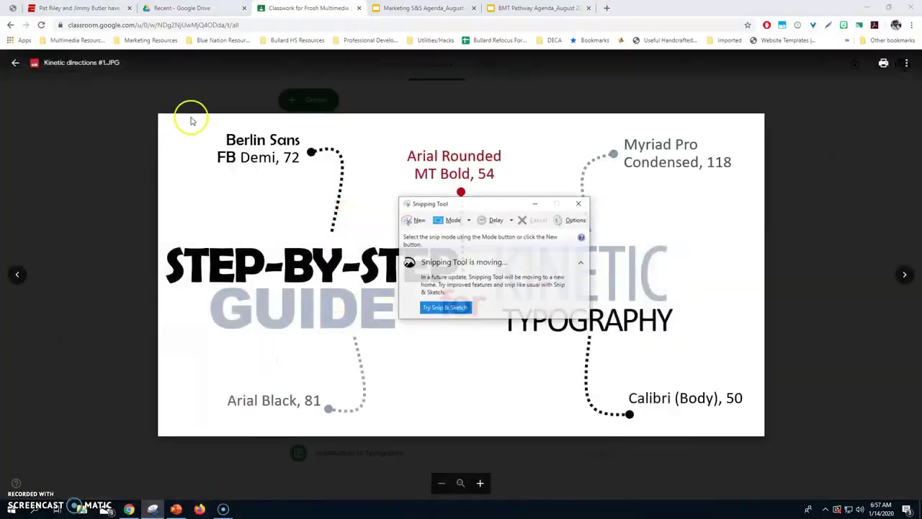
{"action": "left_click", "coordinate": [579, 203]}
{"action": "right_click", "coordinate": [514, 223]}
{"action": "left_click", "coordinate": [544, 241]}
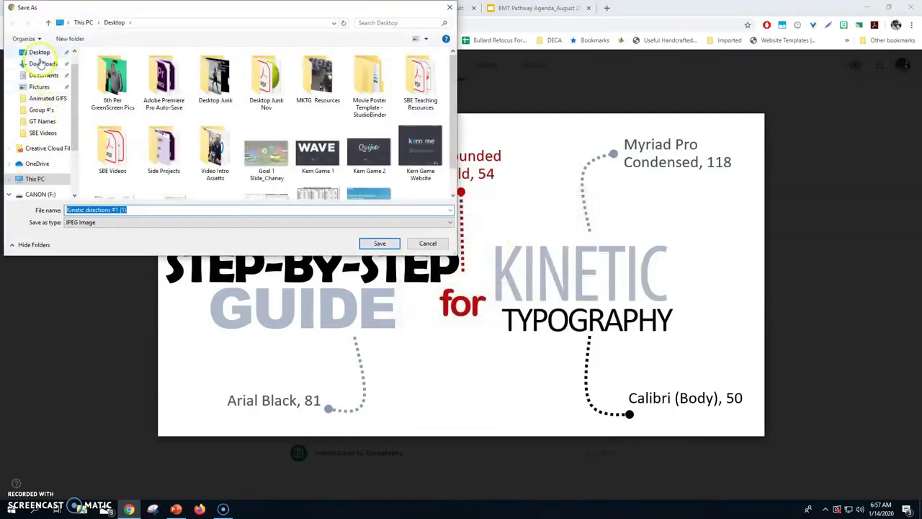
Save the image to the Desktop and insert Kinetic directions #1 (1) onto slide 7
{"action": "left_click", "coordinate": [377, 243]}
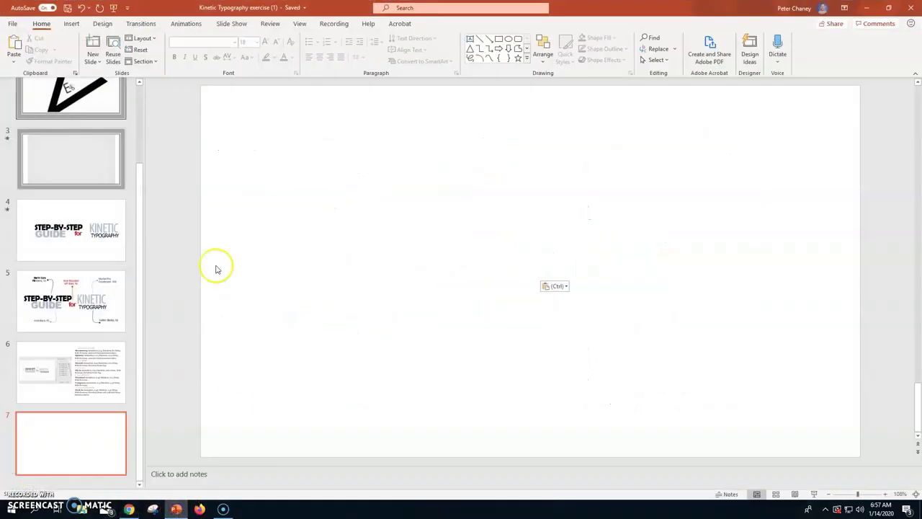
{"action": "left_click", "coordinate": [71, 23]}
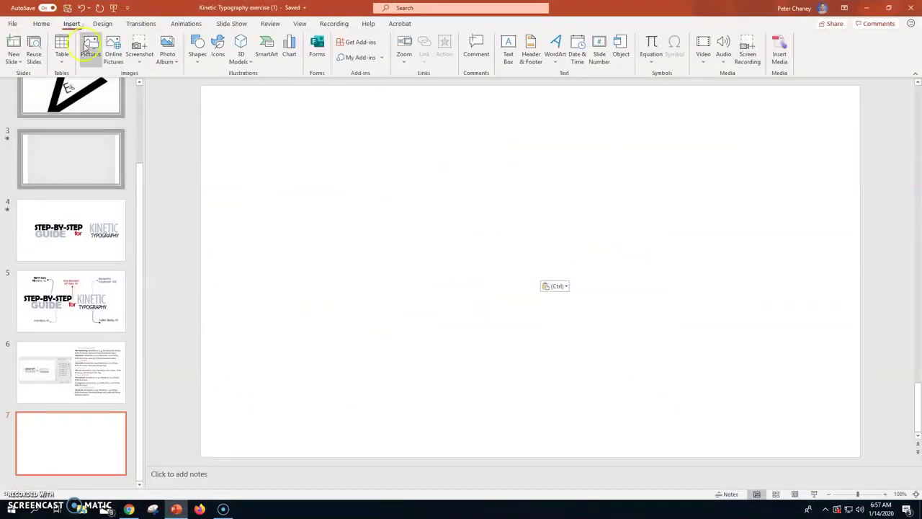
{"action": "left_click", "coordinate": [92, 52]}
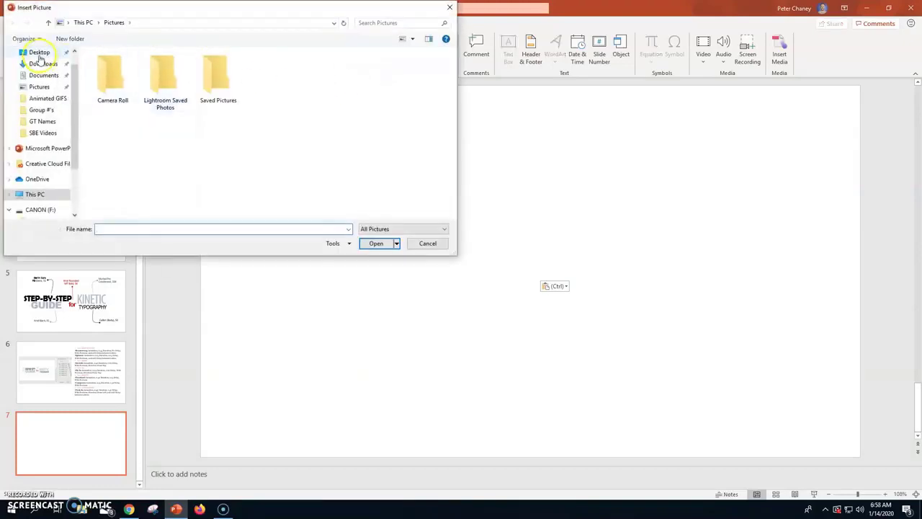
{"action": "left_click", "coordinate": [39, 53]}
{"action": "scroll", "coordinate": [382, 155], "scroll_direction": "down", "scroll_amount": 1}
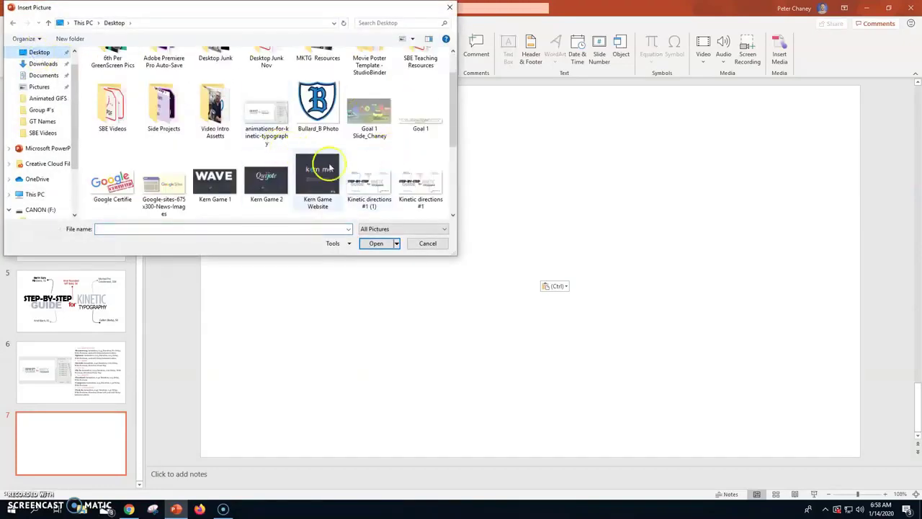
{"action": "left_click", "coordinate": [365, 191]}
{"action": "left_click", "coordinate": [376, 243]}
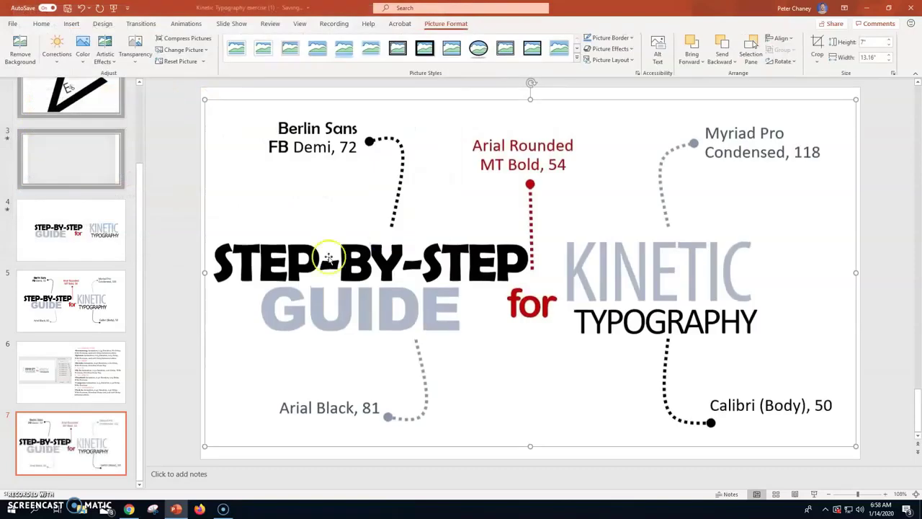
Shrink the picture to about 2.73" by 4" in the slide's bottom-right corner
{"action": "left_click", "coordinate": [211, 115]}
{"action": "left_click_drag", "start_coordinate": [141, 104], "coordinate": [516, 306]}
{"action": "mouse_move", "coordinate": [694, 358]}
{"action": "left_mouse_down"}
{"action": "mouse_move", "coordinate": [692, 374]}
{"action": "mouse_move", "coordinate": [687, 348]}
{"action": "left_mouse_up"}
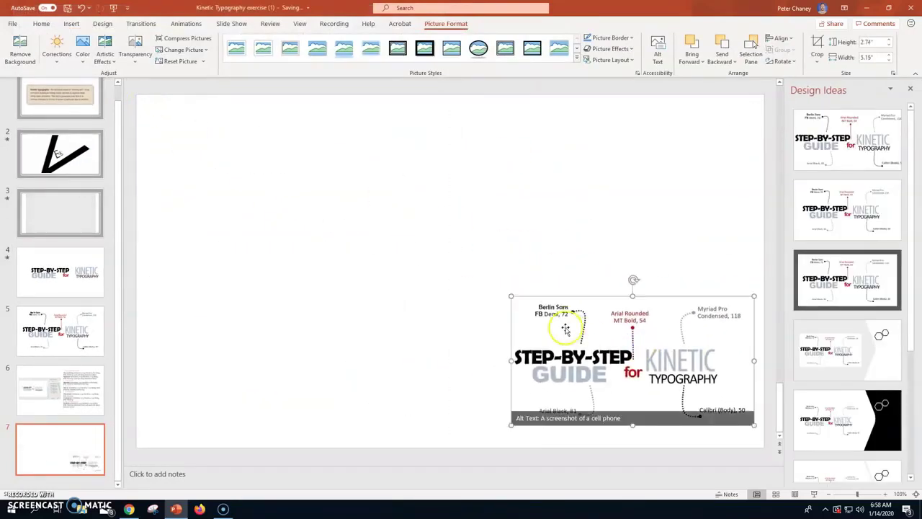
{"action": "left_click_drag", "start_coordinate": [511, 296], "coordinate": [564, 325]}
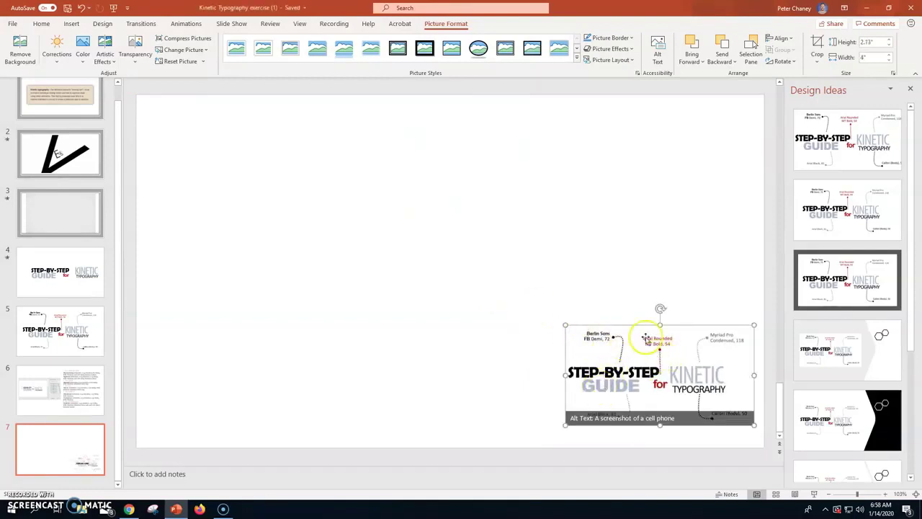
{"action": "left_click", "coordinate": [405, 350]}
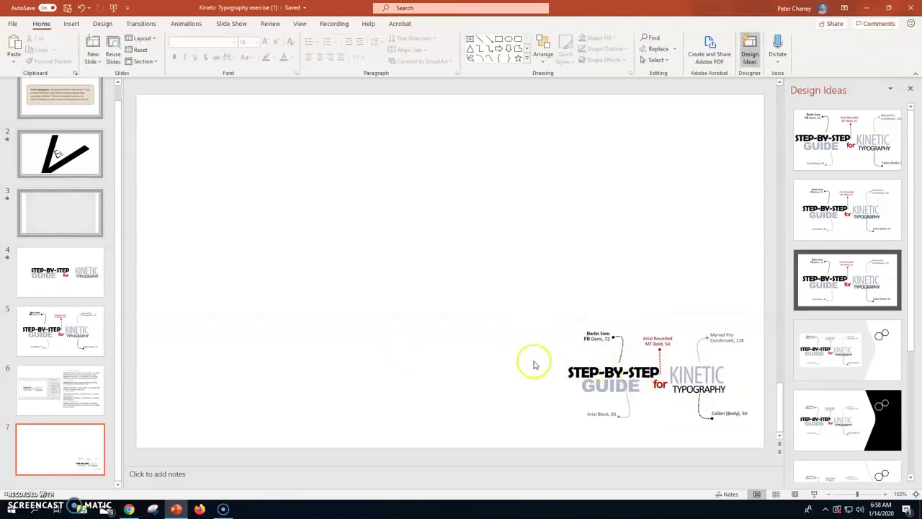
Draw a text box near the top left and type STEP-BY-STEP
{"action": "left_click", "coordinate": [71, 24]}
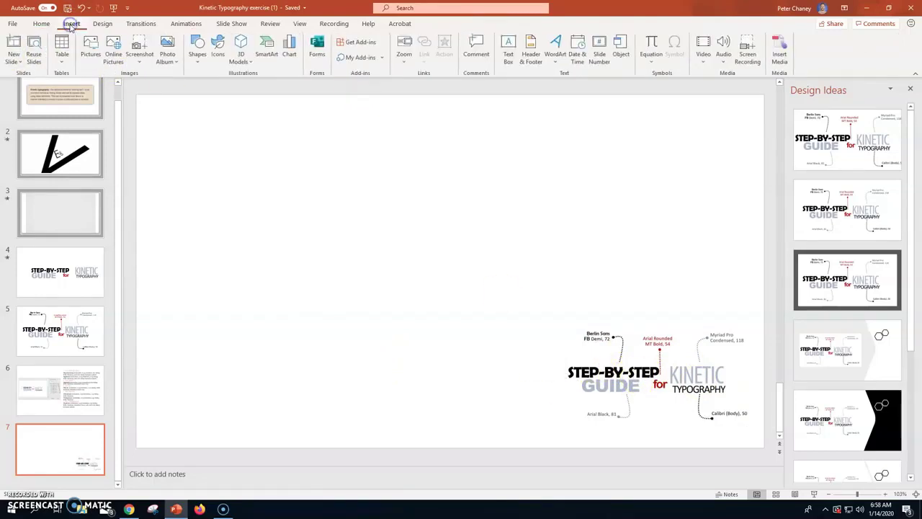
{"action": "left_click", "coordinate": [509, 50]}
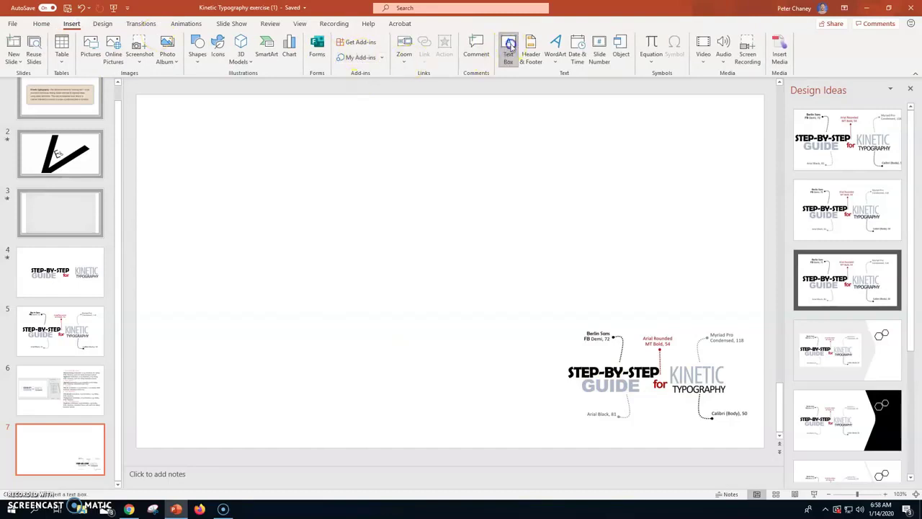
{"action": "left_click_drag", "start_coordinate": [202, 136], "coordinate": [430, 201]}
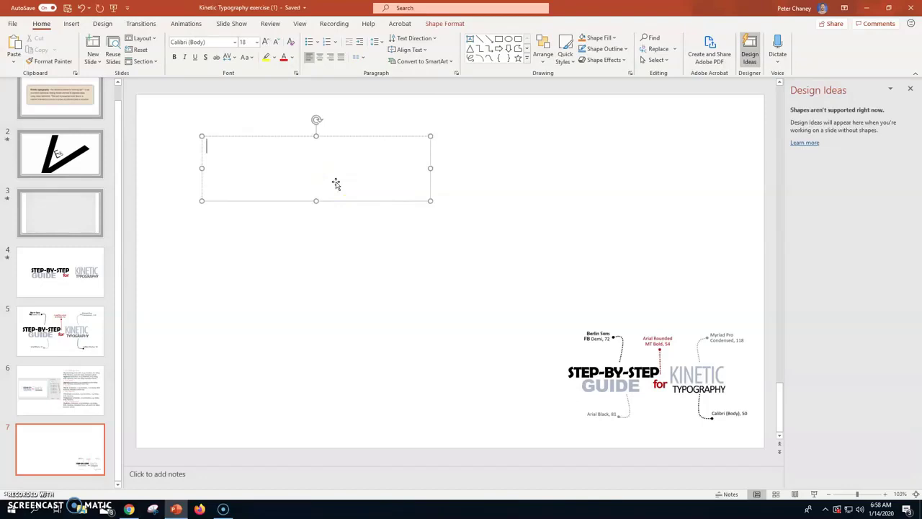
{"action": "type", "text": "STEP-"}
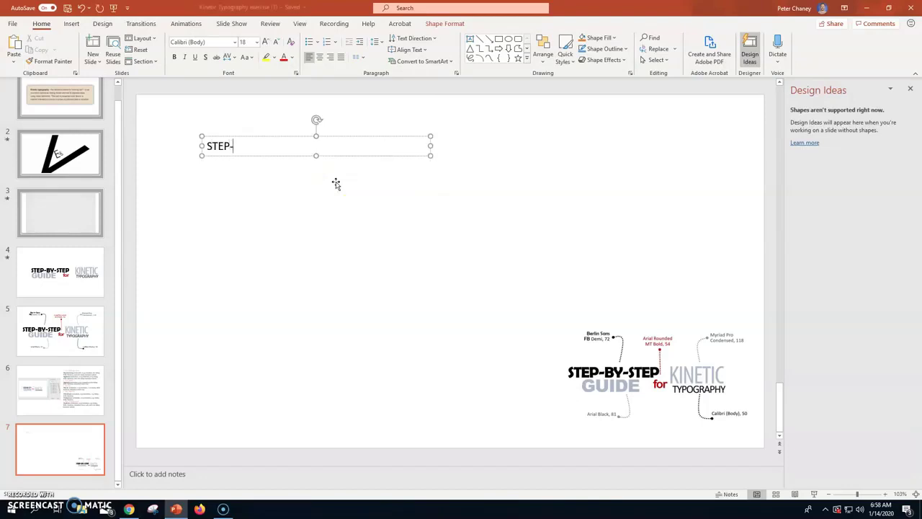
{"action": "type", "text": "BY"}
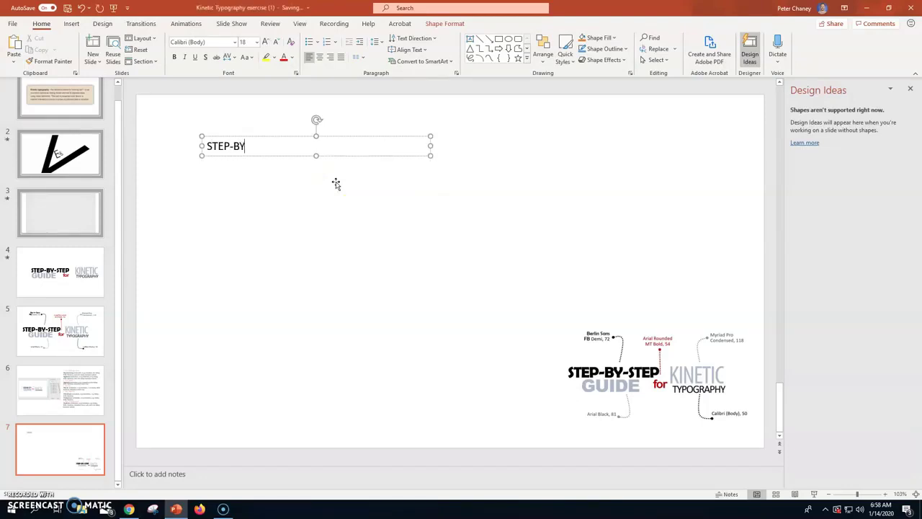
{"action": "type", "text": "-STEP"}
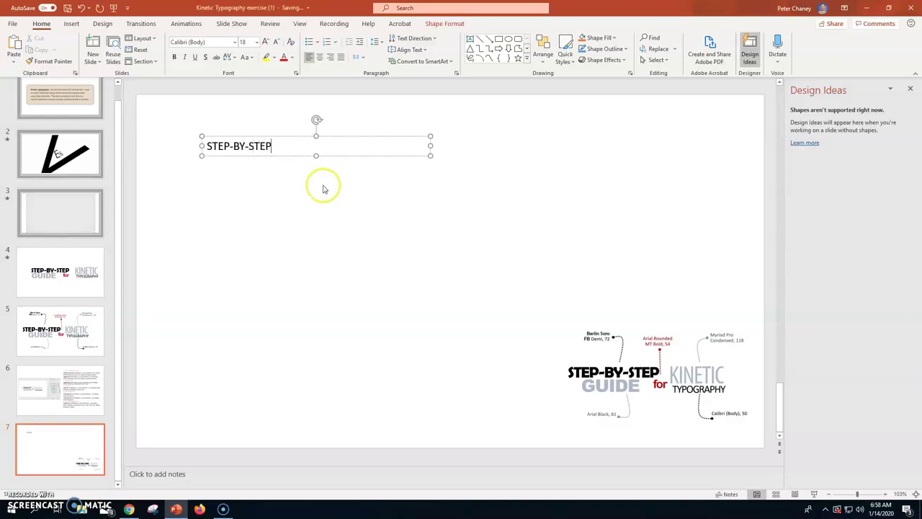
Set STEP-BY-STEP to 72 pt Berlin Sans FB Demi, widen it onto one line, and move it down
{"action": "triple_click", "coordinate": [242, 151]}
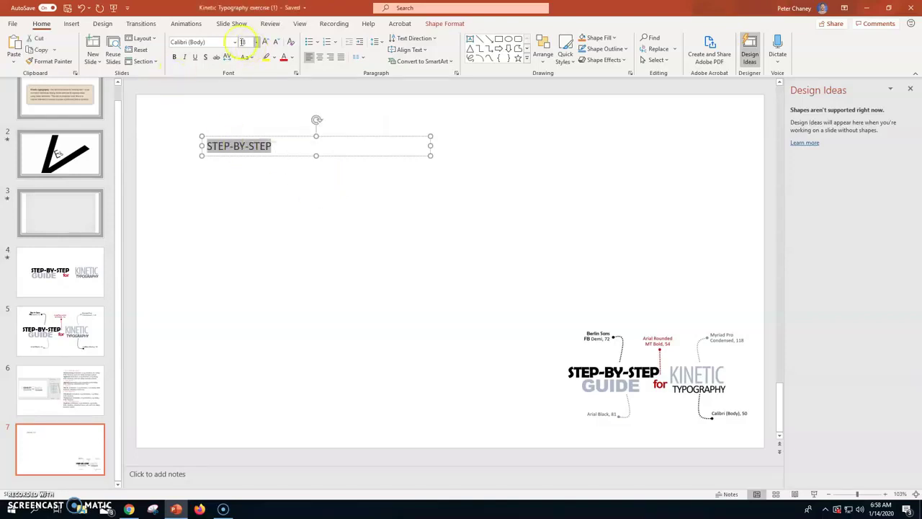
{"action": "left_click", "coordinate": [235, 42]}
{"action": "scroll", "coordinate": [232, 216], "scroll_direction": "down", "scroll_amount": 3}
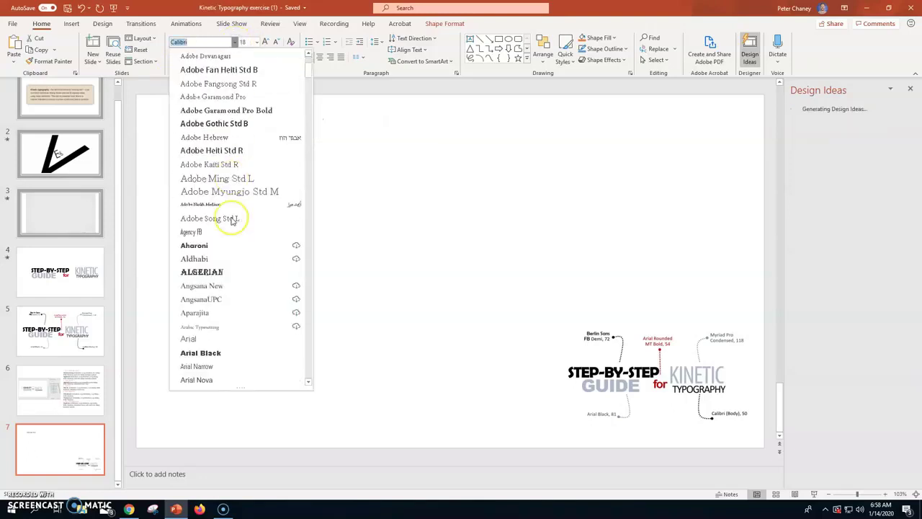
{"action": "scroll", "coordinate": [232, 219], "scroll_direction": "down", "scroll_amount": 10}
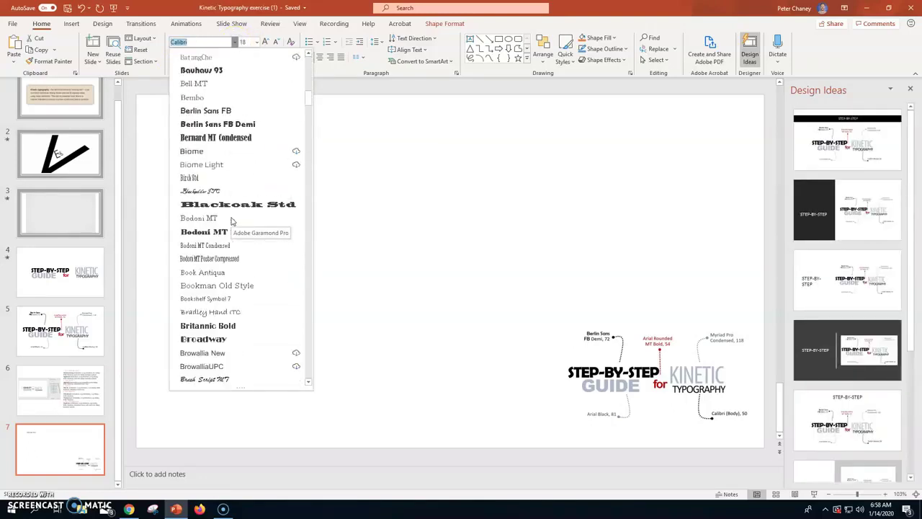
{"action": "scroll", "coordinate": [230, 223], "scroll_direction": "down", "scroll_amount": 1}
{"action": "scroll", "coordinate": [231, 223], "scroll_direction": "up", "scroll_amount": 2}
{"action": "left_click", "coordinate": [202, 167]}
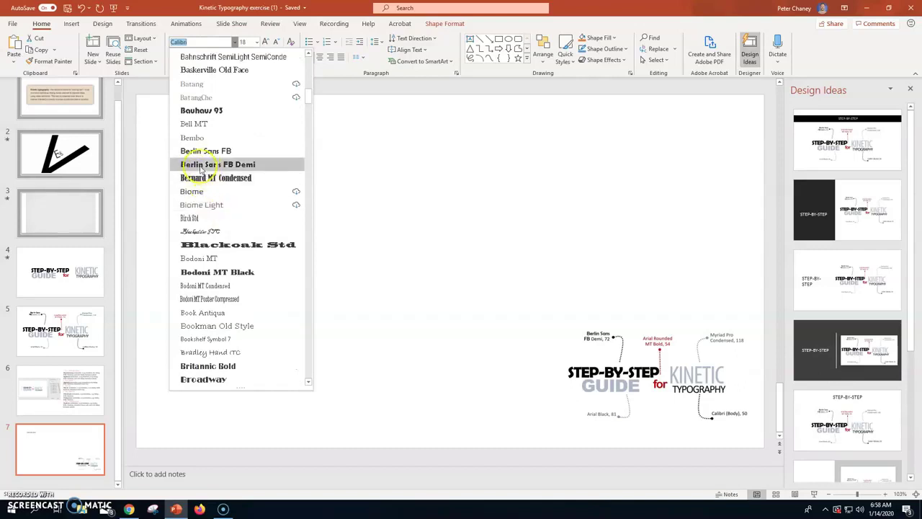
{"action": "left_click", "coordinate": [203, 167]}
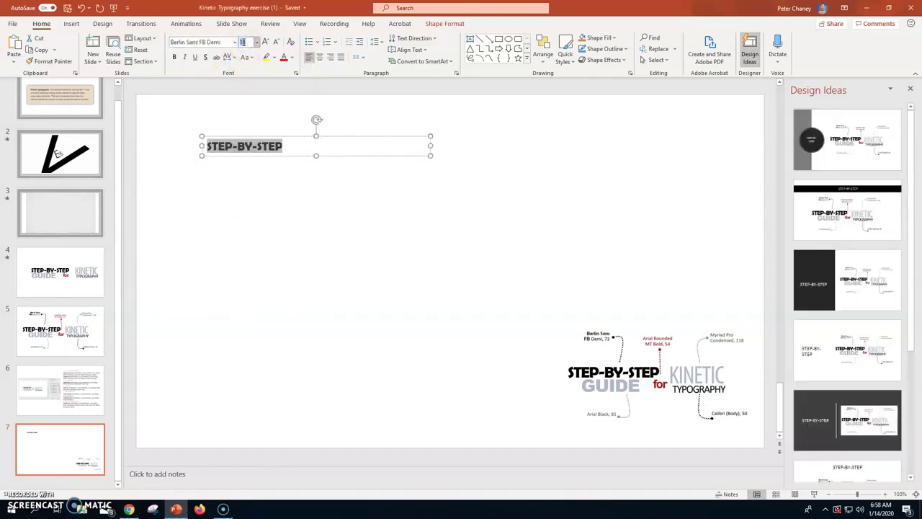
{"action": "key", "text": "Return"}
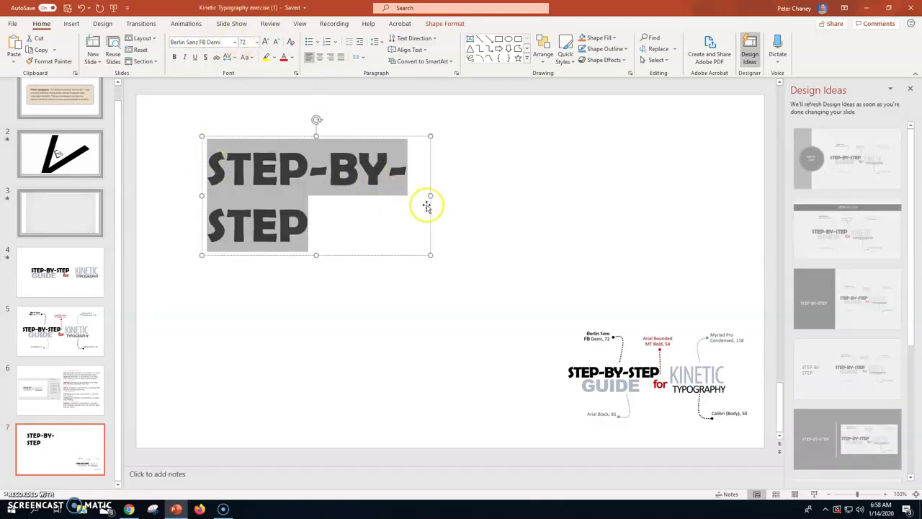
{"action": "left_click_drag", "start_coordinate": [429, 195], "coordinate": [524, 191]}
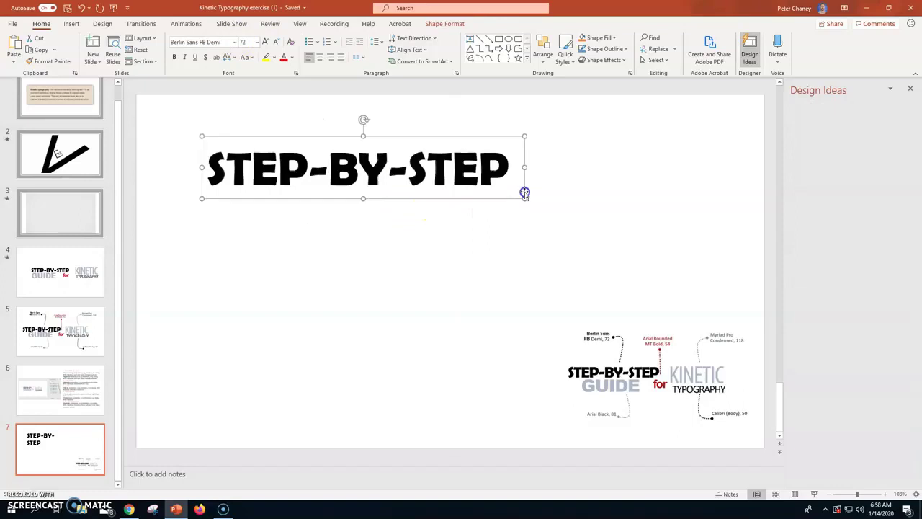
{"action": "left_click_drag", "start_coordinate": [308, 137], "coordinate": [293, 189]}
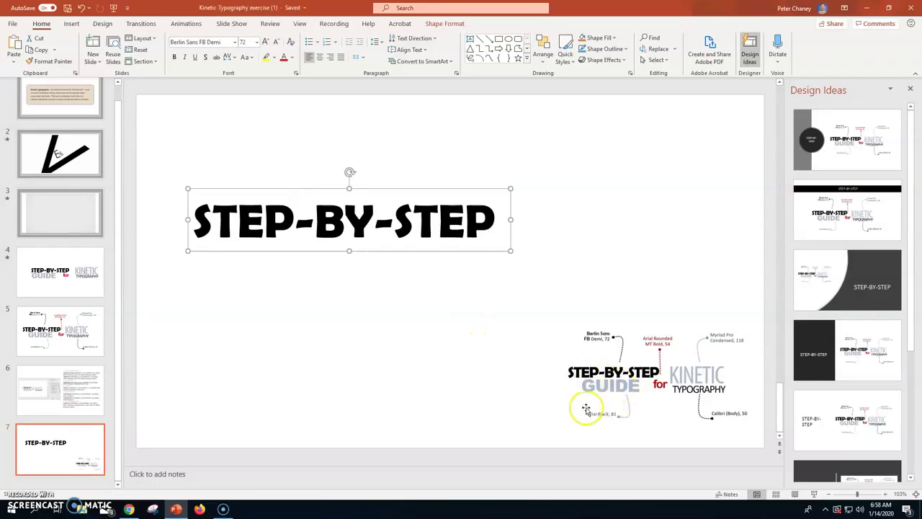
Duplicate the STEP-BY-STEP box and place the copy just below it
{"action": "left_click", "coordinate": [418, 307]}
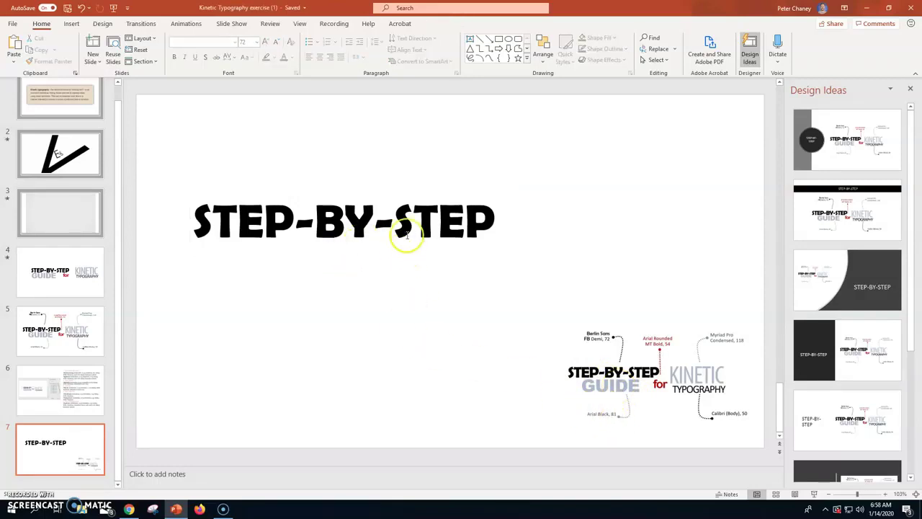
{"action": "left_click", "coordinate": [414, 220]}
{"action": "left_click", "coordinate": [70, 23]}
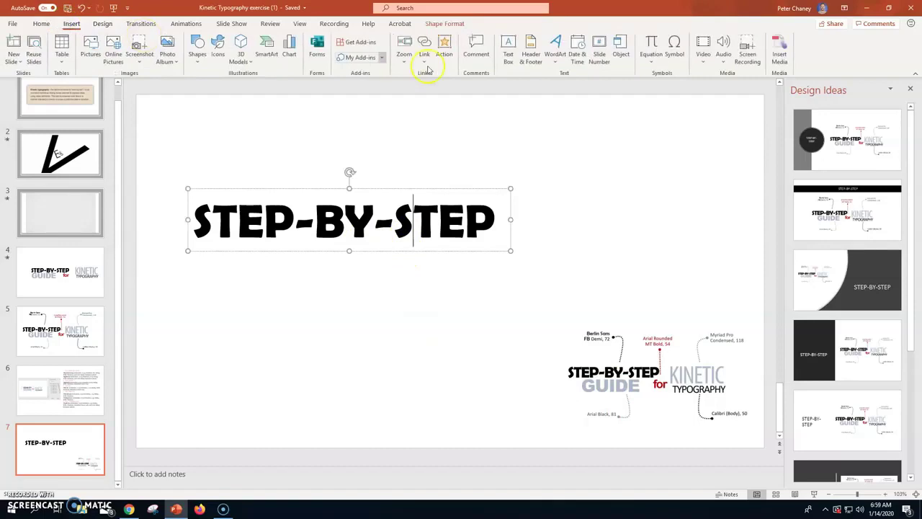
{"action": "left_click", "coordinate": [422, 272]}
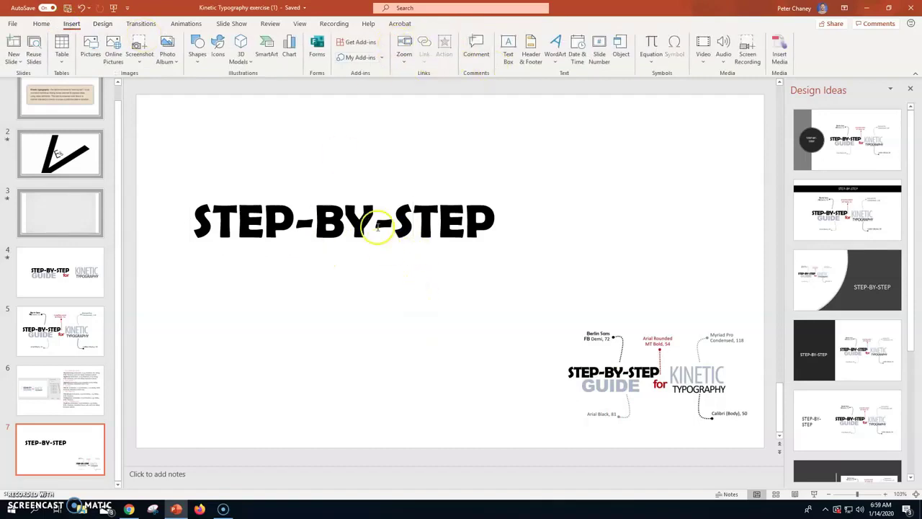
{"action": "left_click", "coordinate": [392, 249]}
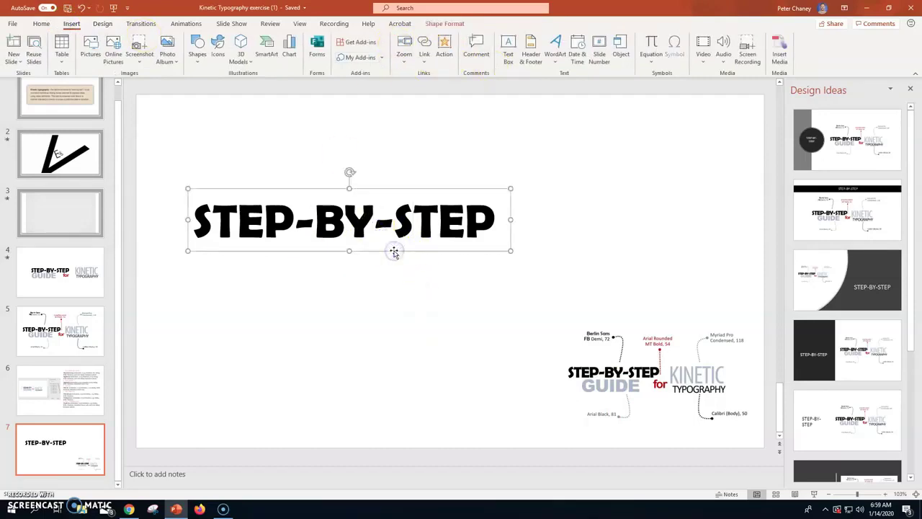
{"action": "key", "text": "ctrl+c"}
{"action": "key", "text": "ctrl+v"}
{"action": "left_click_drag", "start_coordinate": [395, 250], "coordinate": [392, 301]}
Replace the copy's text with GUIDE and colour it blue-grey
{"action": "triple_click", "coordinate": [377, 277]}
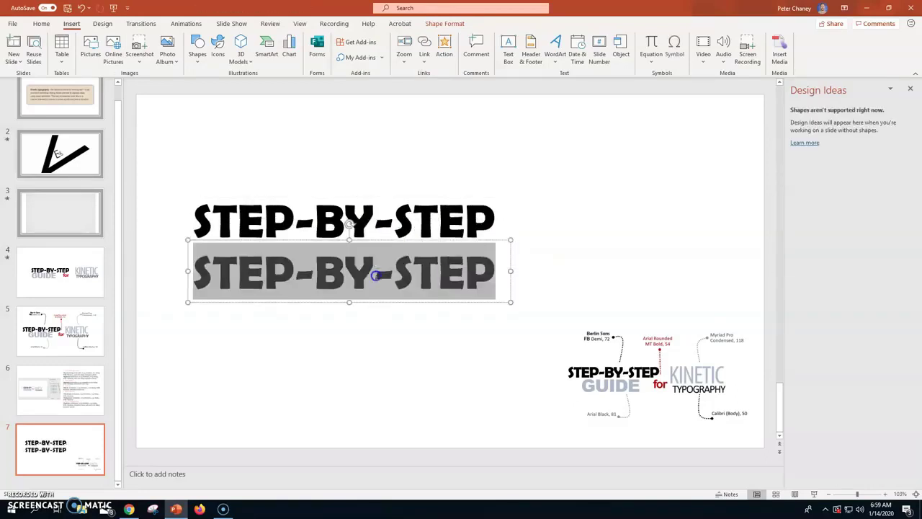
{"action": "type", "text": "GUIDE"}
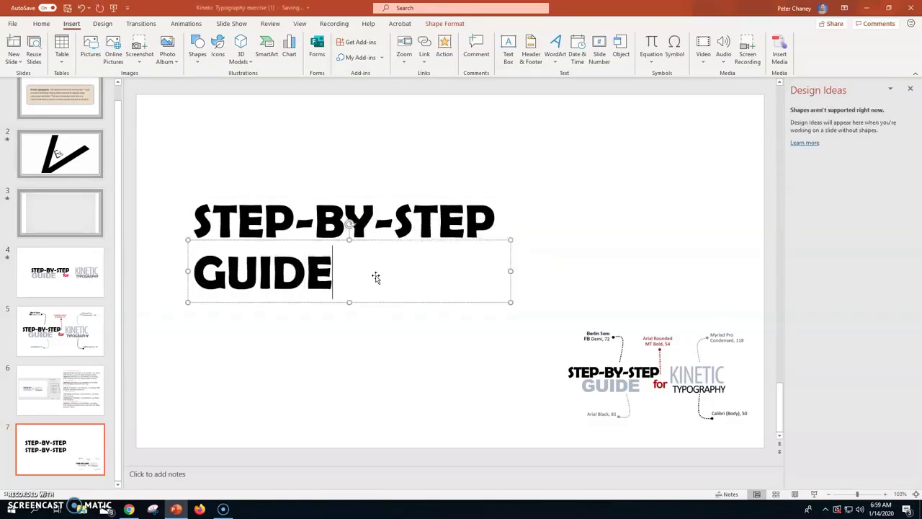
{"action": "triple_click", "coordinate": [326, 270]}
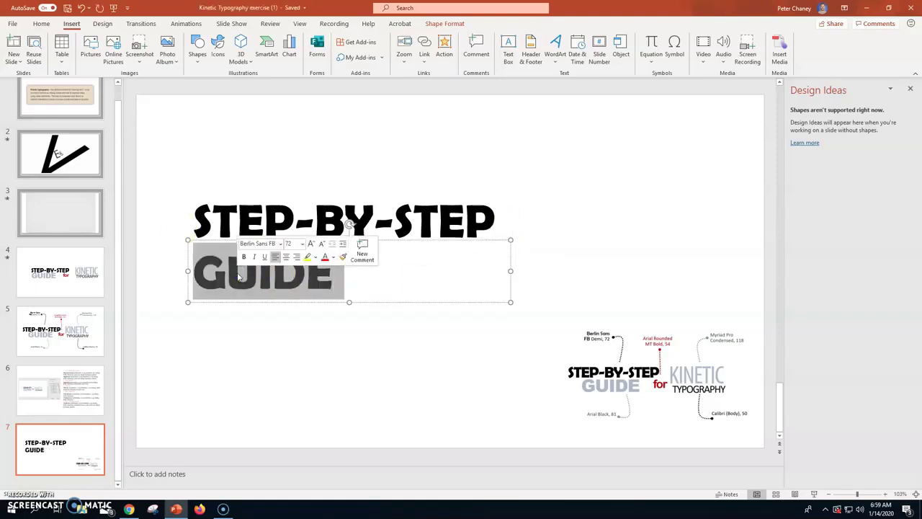
{"action": "left_click", "coordinate": [332, 258]}
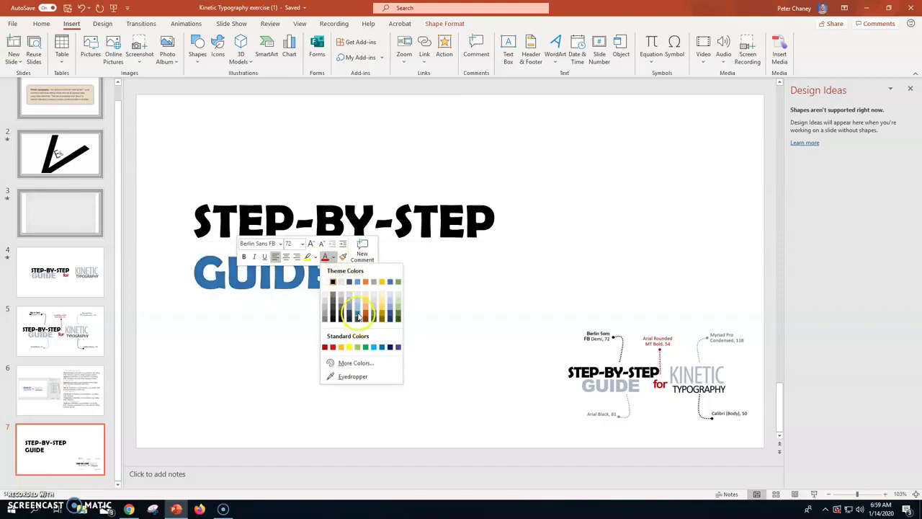
{"action": "left_click", "coordinate": [357, 317]}
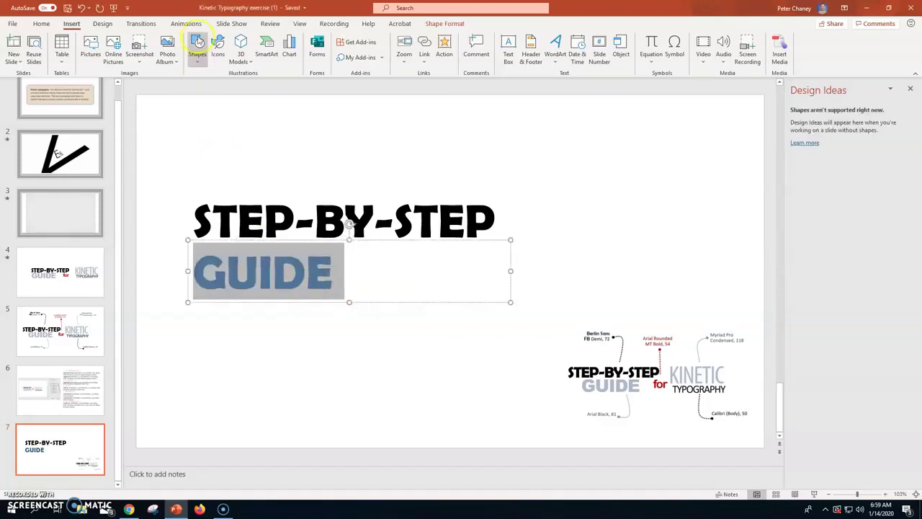
Set GUIDE in Arial Black at 81 pt
{"action": "left_click", "coordinate": [41, 23]}
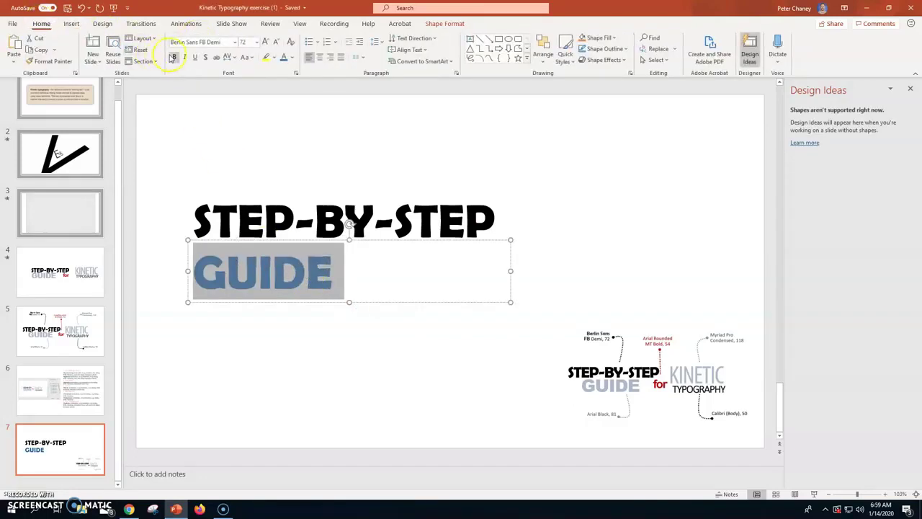
{"action": "left_click", "coordinate": [234, 43]}
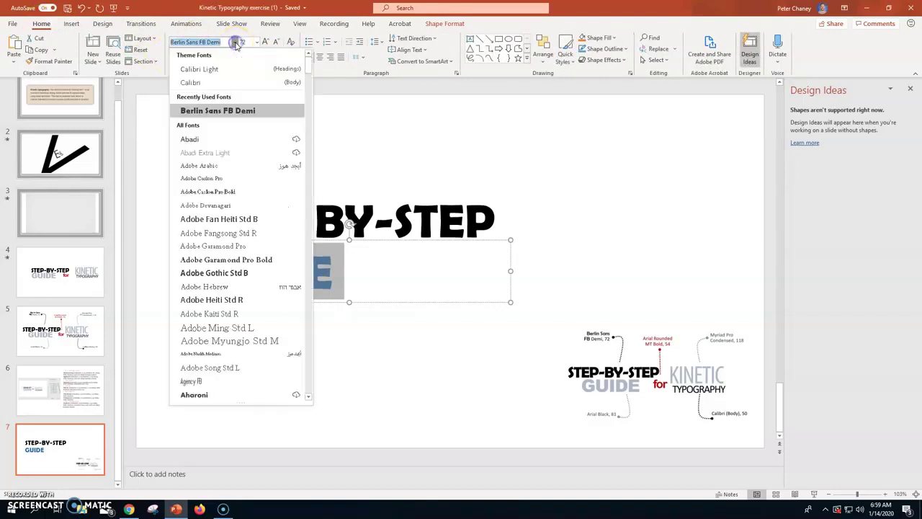
{"action": "scroll", "coordinate": [220, 291], "scroll_direction": "down", "scroll_amount": 4}
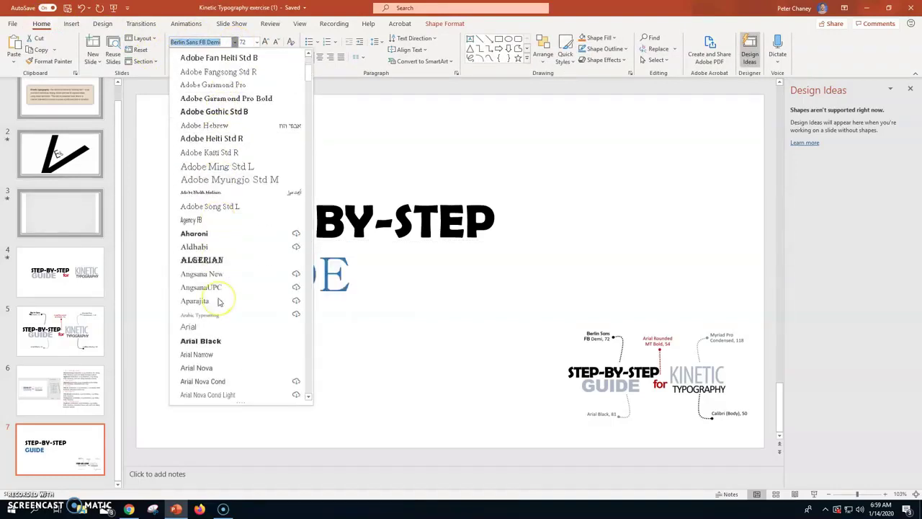
{"action": "left_click", "coordinate": [201, 343]}
{"action": "left_click", "coordinate": [246, 41]}
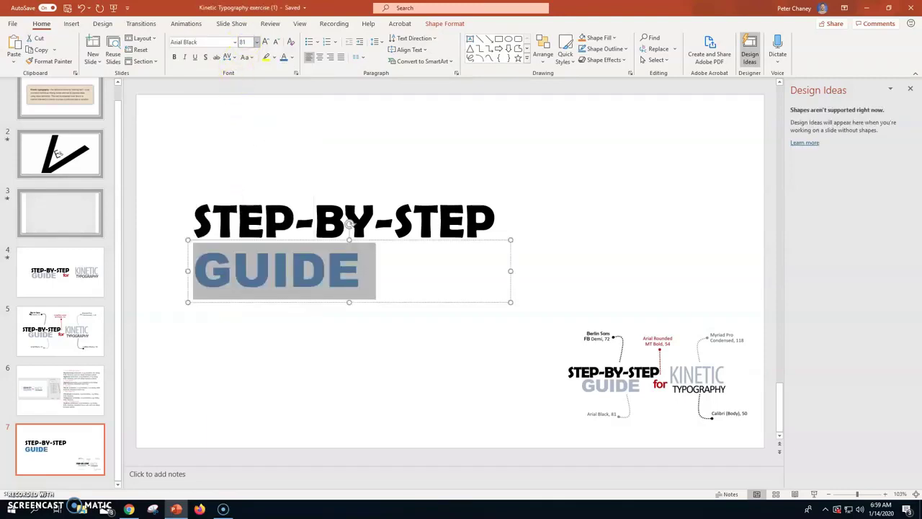
{"action": "left_click", "coordinate": [258, 42]}
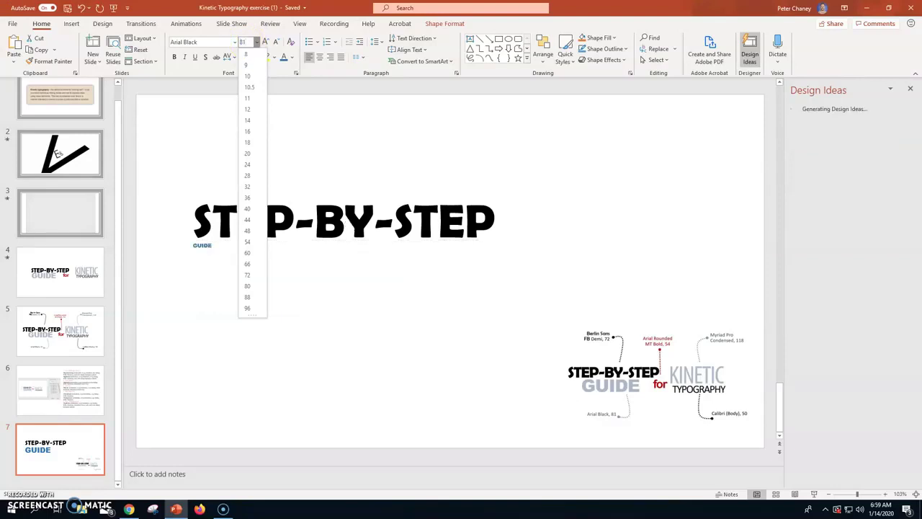
{"action": "left_click", "coordinate": [244, 42]}
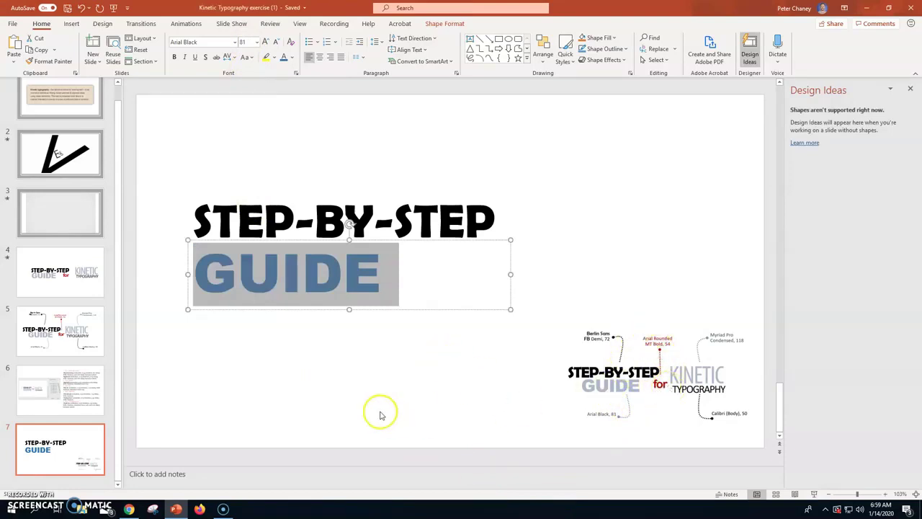
Duplicate the STEP-BY-STEP box beside GUIDE and change its text to 'for'
{"action": "left_click", "coordinate": [415, 329]}
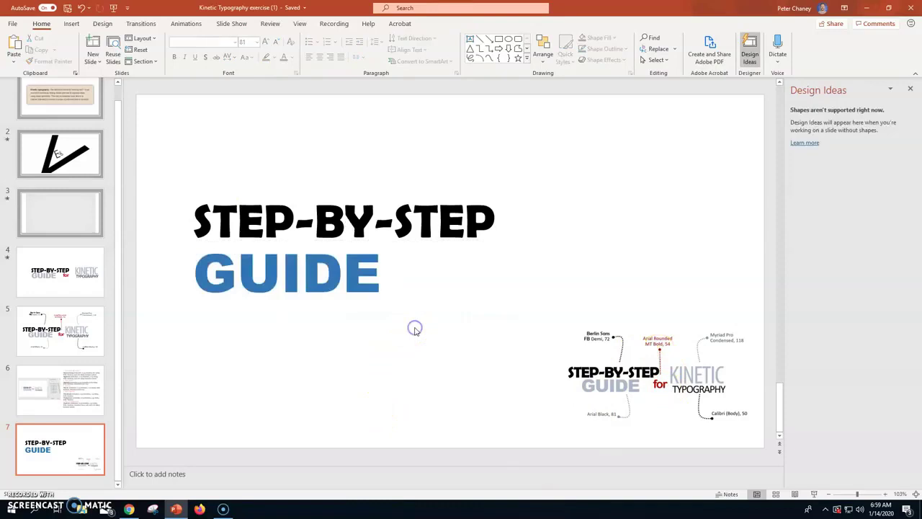
{"action": "key", "text": "Tab"}
{"action": "left_click_drag", "start_coordinate": [431, 260], "coordinate": [582, 300]}
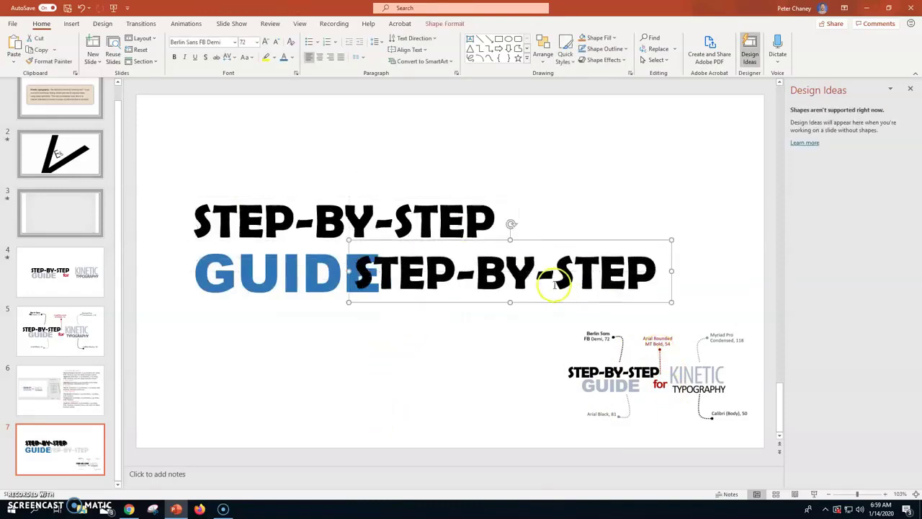
{"action": "triple_click", "coordinate": [552, 286]}
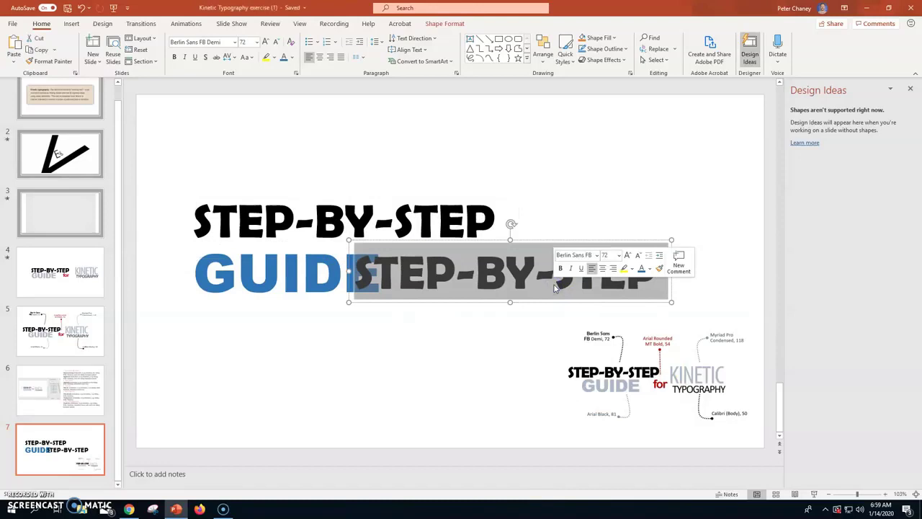
{"action": "key", "text": "BackSpace"}
{"action": "type", "text": "for"}
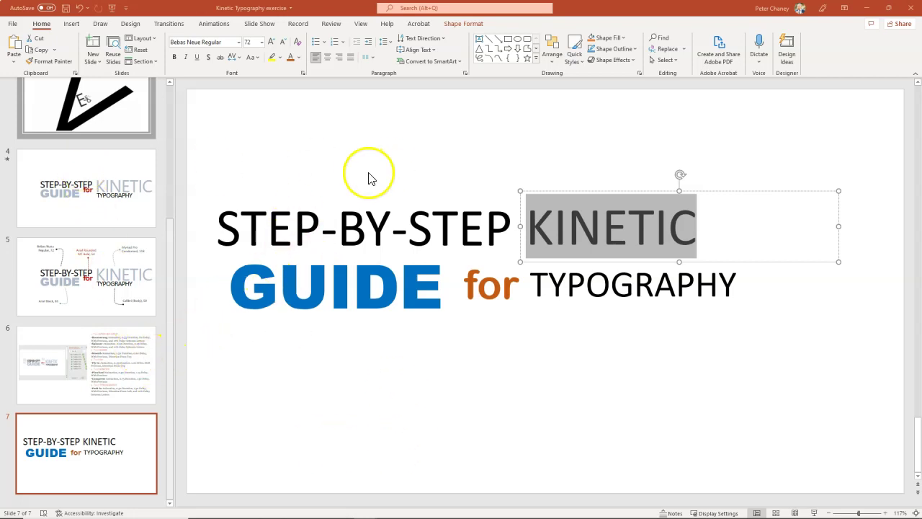
Browse the font list for KINETIC, typing 'So' to jump to Source Sans Pro
{"action": "left_click", "coordinate": [239, 43]}
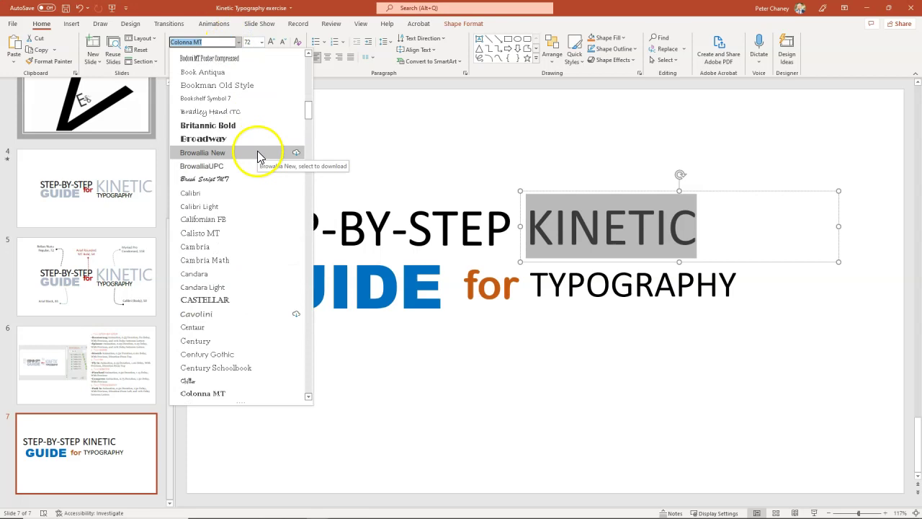
{"action": "scroll", "coordinate": [264, 169], "scroll_direction": "down", "scroll_amount": 6}
{"action": "scroll", "coordinate": [264, 168], "scroll_direction": "down", "scroll_amount": 20}
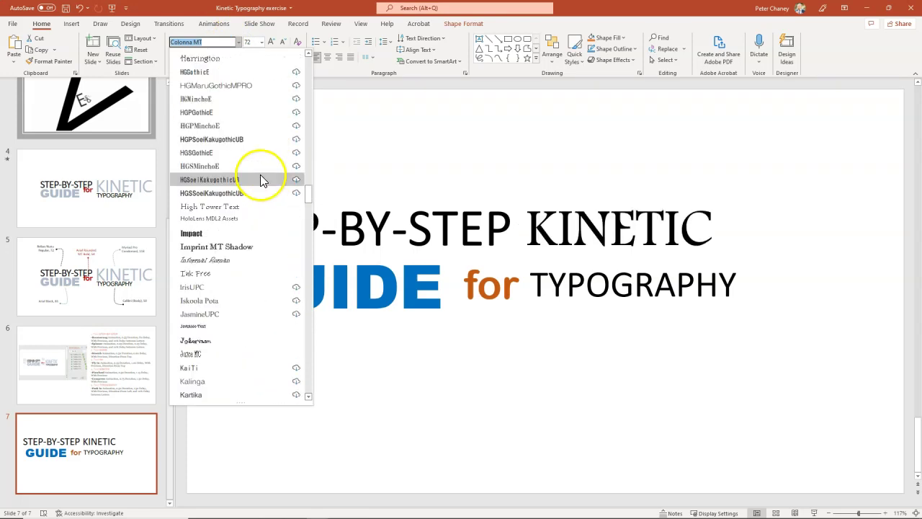
{"action": "scroll", "coordinate": [261, 181], "scroll_direction": "down", "scroll_amount": 13}
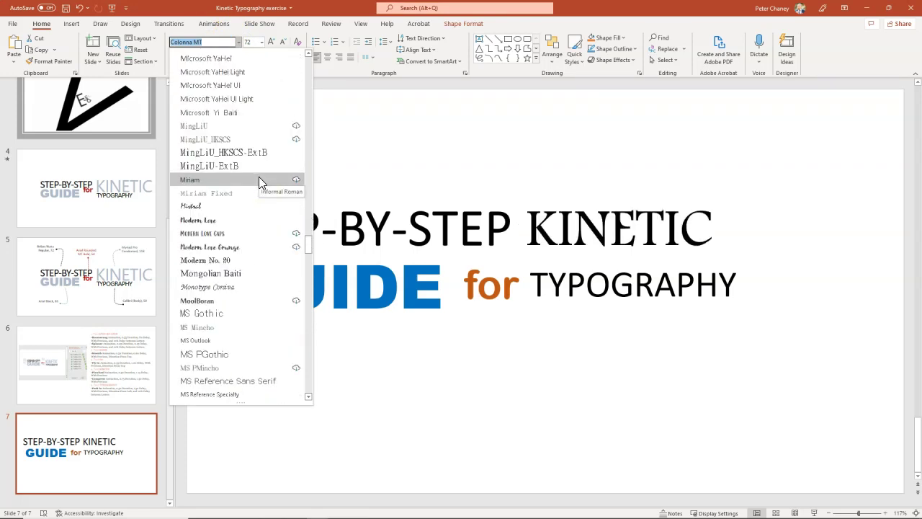
{"action": "scroll", "coordinate": [256, 261], "scroll_direction": "down", "scroll_amount": 1}
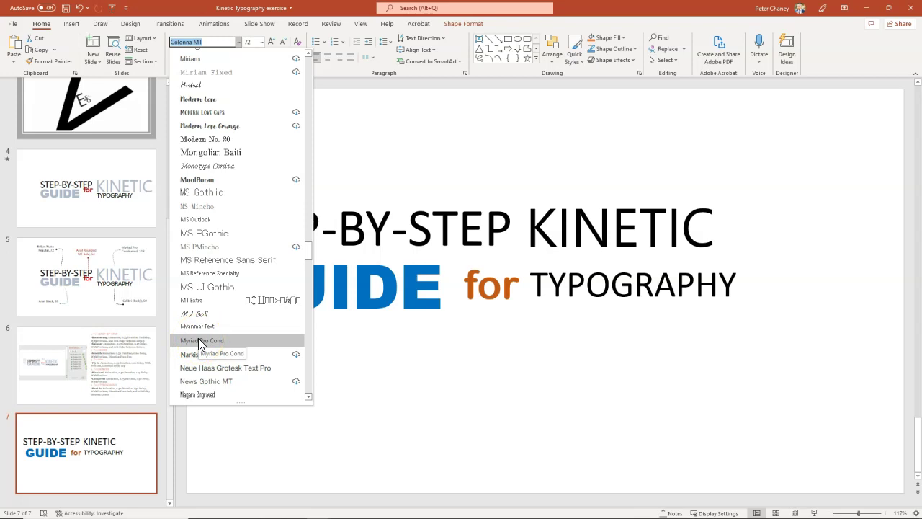
{"action": "type", "text": "So"}
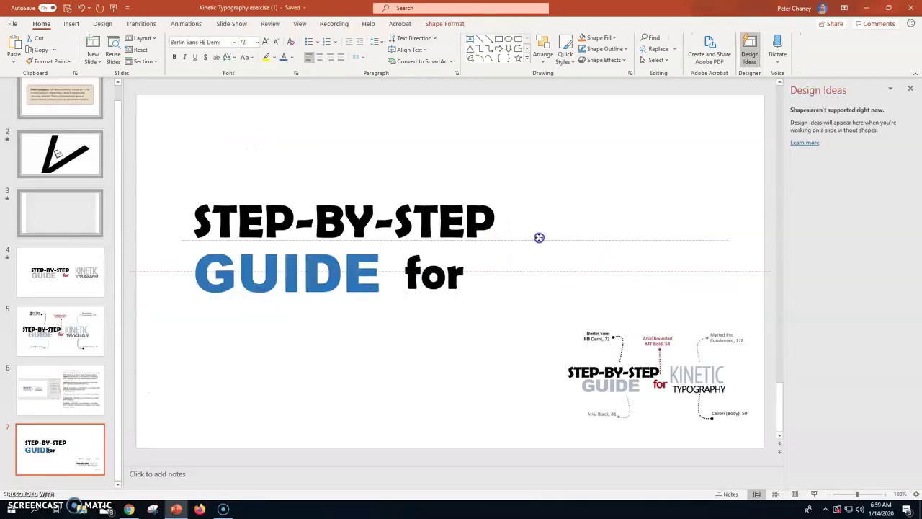
Select the word 'for' and colour it orange
{"action": "left_click", "coordinate": [539, 237]}
{"action": "left_click_drag", "start_coordinate": [475, 277], "coordinate": [403, 268]}
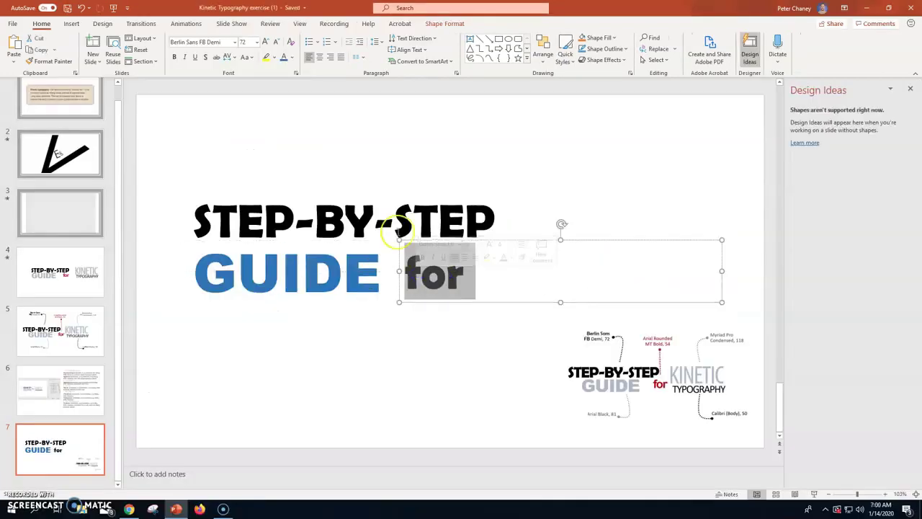
{"action": "left_click", "coordinate": [292, 58]}
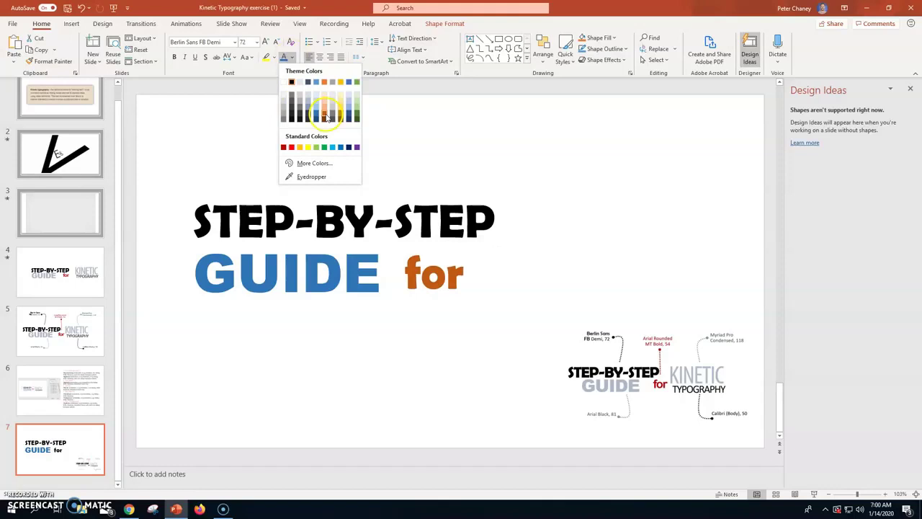
{"action": "left_click", "coordinate": [327, 117]}
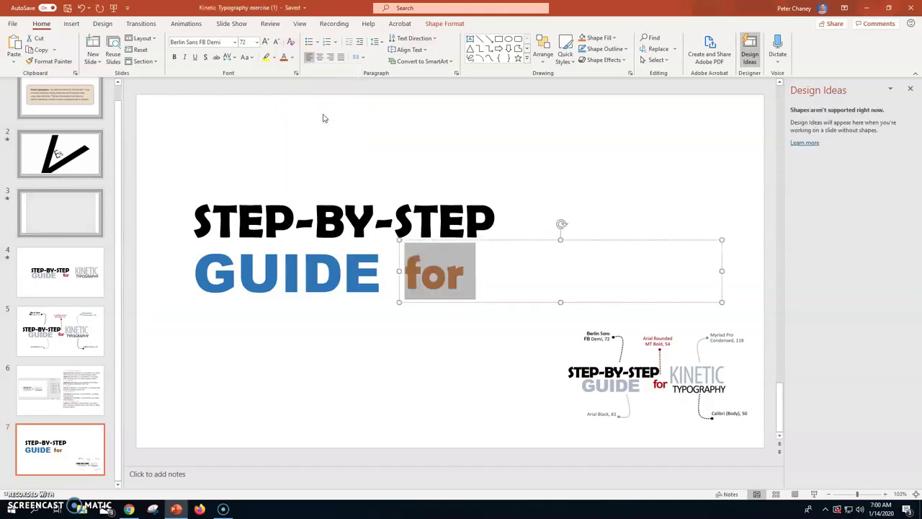
Set 'for' in the Arial Rounded MT Bold font
{"action": "left_click", "coordinate": [223, 45]}
{"action": "left_click", "coordinate": [235, 45]}
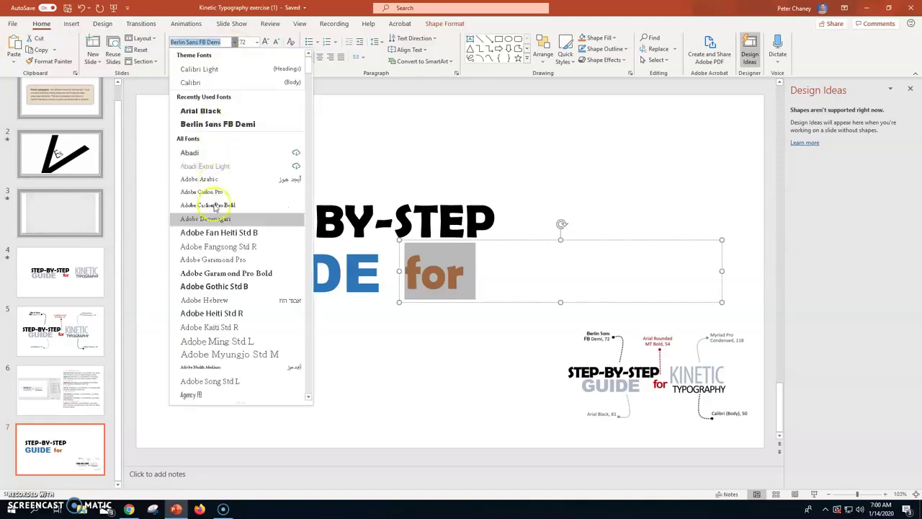
{"action": "scroll", "coordinate": [207, 249], "scroll_direction": "down", "scroll_amount": 5}
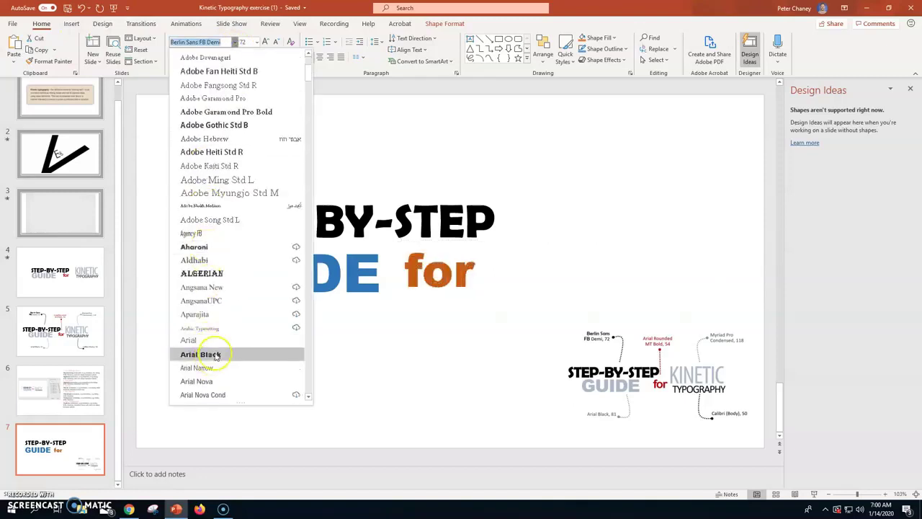
{"action": "scroll", "coordinate": [213, 353], "scroll_direction": "down", "scroll_amount": 1}
{"action": "scroll", "coordinate": [216, 357], "scroll_direction": "down", "scroll_amount": 1}
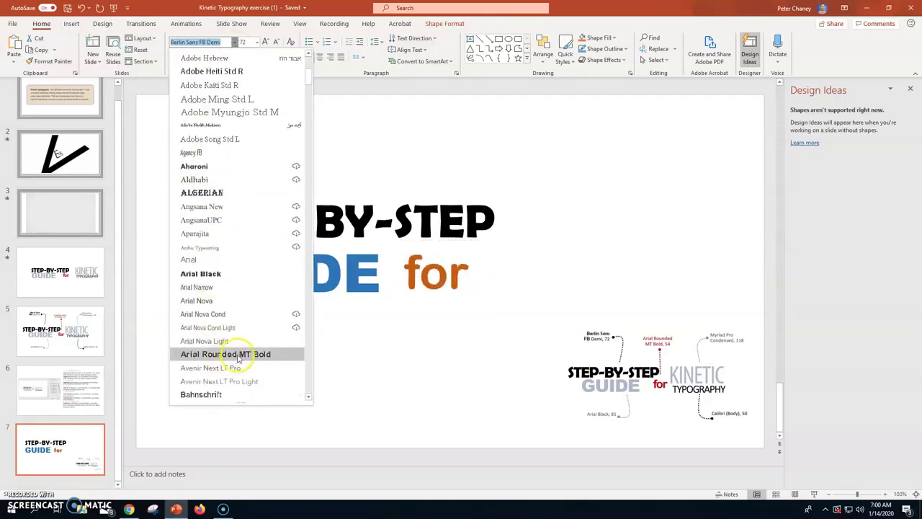
{"action": "left_click", "coordinate": [238, 354]}
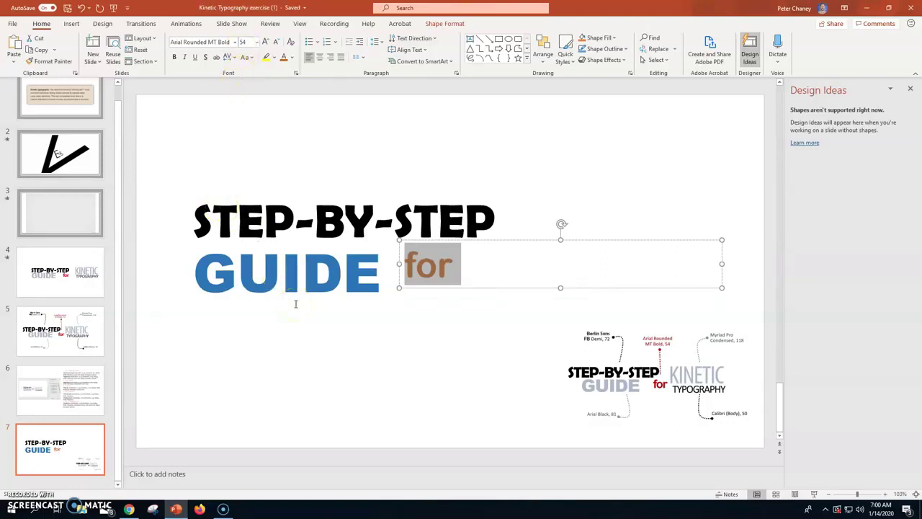
Copy the STEP-BY-STEP box and move the duplicate to the right
{"action": "left_click", "coordinate": [282, 199]}
{"action": "key", "text": "ctrl+c"}
{"action": "key", "text": "ctrl+v"}
{"action": "left_click_drag", "start_coordinate": [293, 191], "coordinate": [519, 174]}
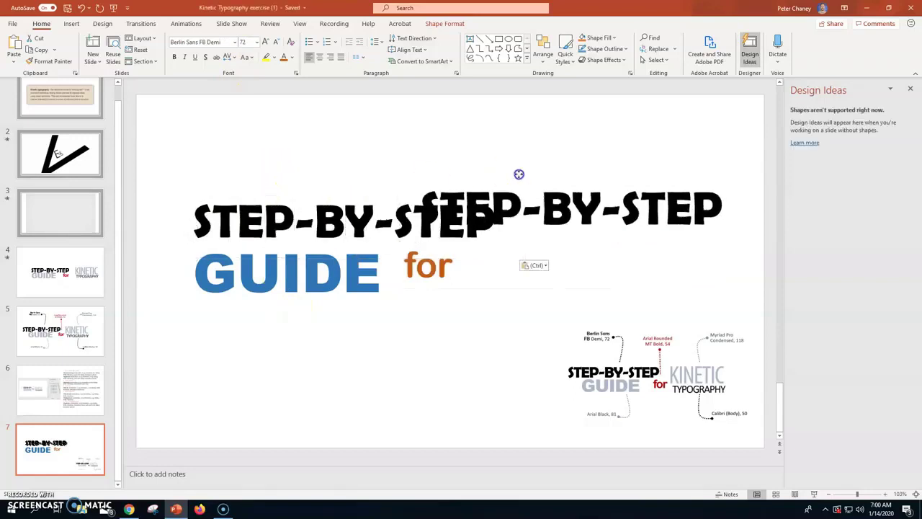
Shift the original STEP-BY-STEP and GUIDE left and nudge 'for' down-right
{"action": "left_click", "coordinate": [338, 218]}
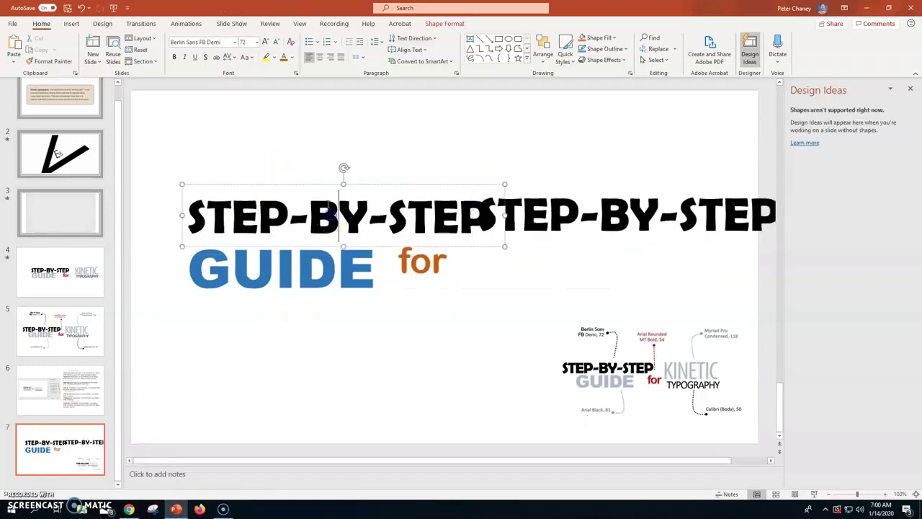
{"action": "left_click_drag", "start_coordinate": [360, 185], "coordinate": [325, 183]}
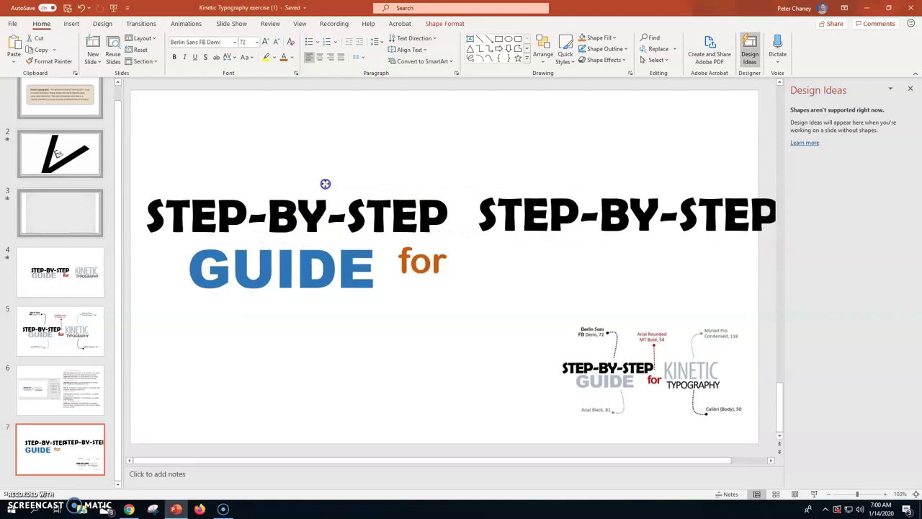
{"action": "left_click", "coordinate": [350, 294]}
{"action": "left_click_drag", "start_coordinate": [372, 306], "coordinate": [350, 304]}
{"action": "left_click", "coordinate": [431, 263]}
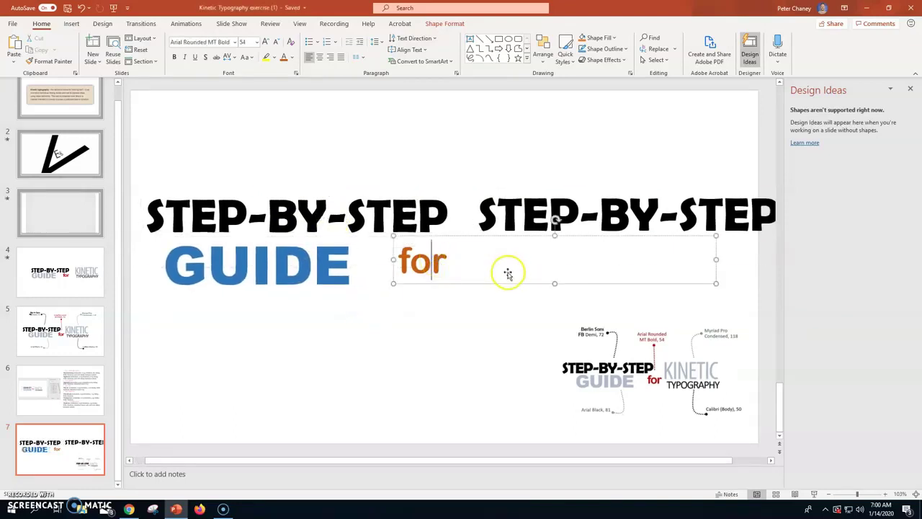
{"action": "mouse_move", "coordinate": [507, 272]}
{"action": "left_mouse_down"}
{"action": "mouse_move", "coordinate": [494, 284]}
{"action": "mouse_move", "coordinate": [510, 286]}
{"action": "left_mouse_up"}
Move the second STEP-BY-STEP slightly left and select all its text
{"action": "left_click", "coordinate": [649, 179]}
{"action": "left_click_drag", "start_coordinate": [654, 180], "coordinate": [641, 185]}
{"action": "left_click", "coordinate": [642, 206]}
{"action": "triple_click", "coordinate": [640, 208]}
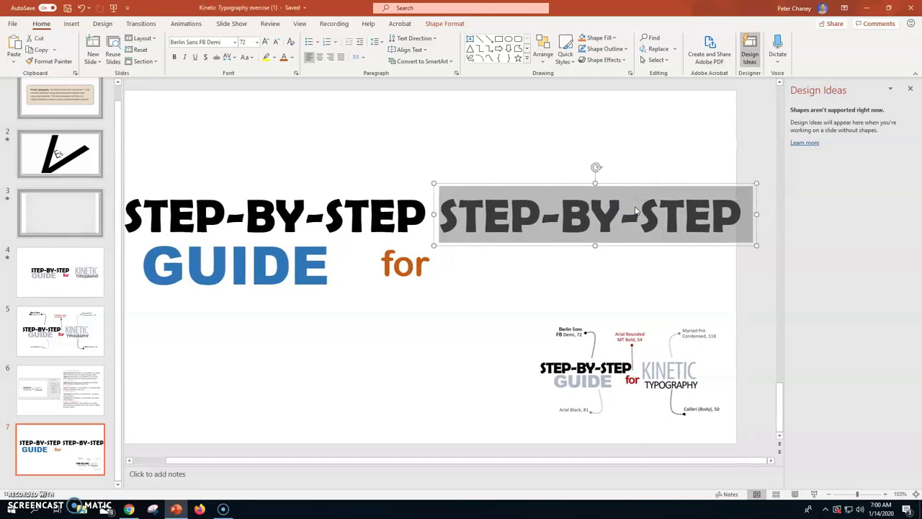
Enter KINETIC in the text box and shift the box slightly right
{"action": "type", "text": "KINETIC"}
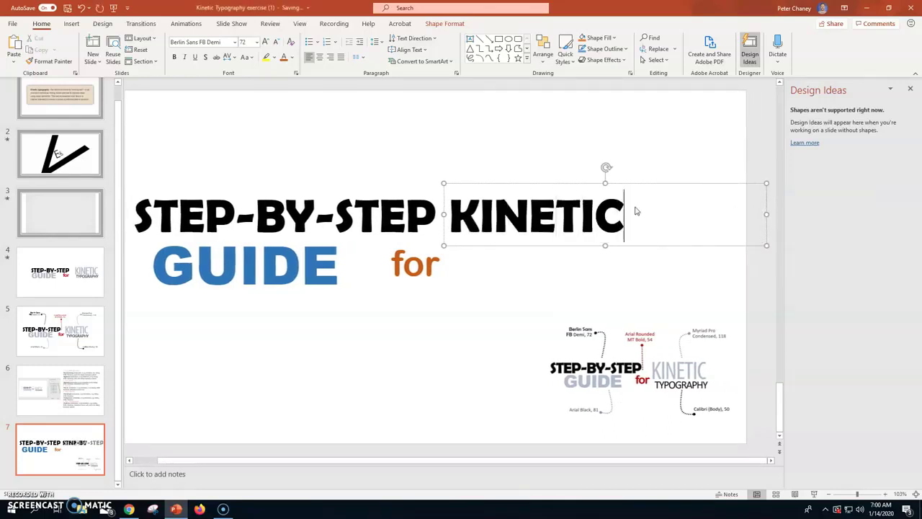
{"action": "left_click", "coordinate": [549, 211]}
{"action": "left_click_drag", "start_coordinate": [535, 183], "coordinate": [576, 182]}
{"action": "double_click", "coordinate": [582, 229]}
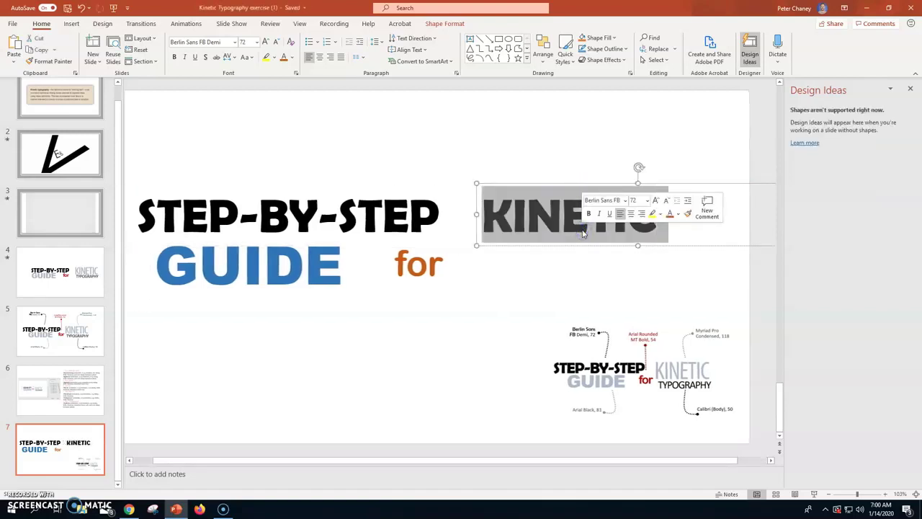
Set KINETIC to Myriad Pro Cond at 118 pt
{"action": "left_click", "coordinate": [234, 44]}
{"action": "scroll", "coordinate": [229, 209], "scroll_direction": "down", "scroll_amount": 15}
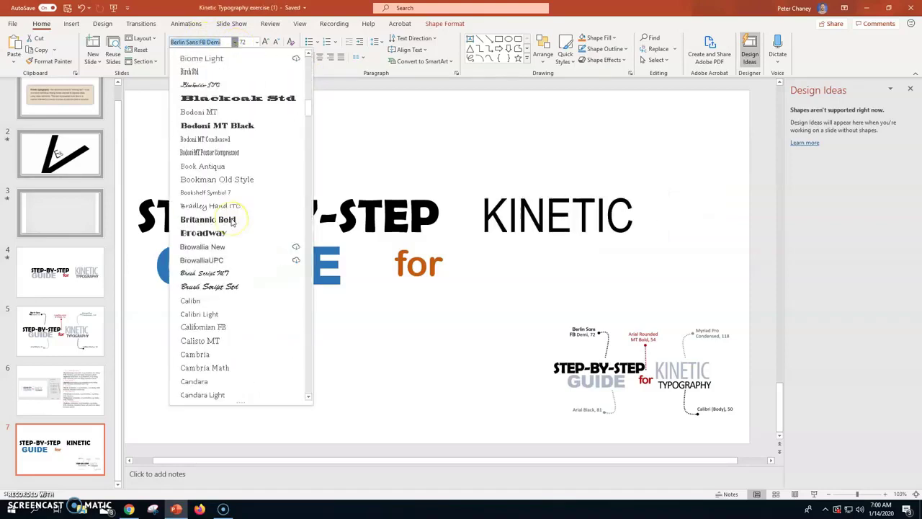
{"action": "scroll", "coordinate": [231, 221], "scroll_direction": "down", "scroll_amount": 20}
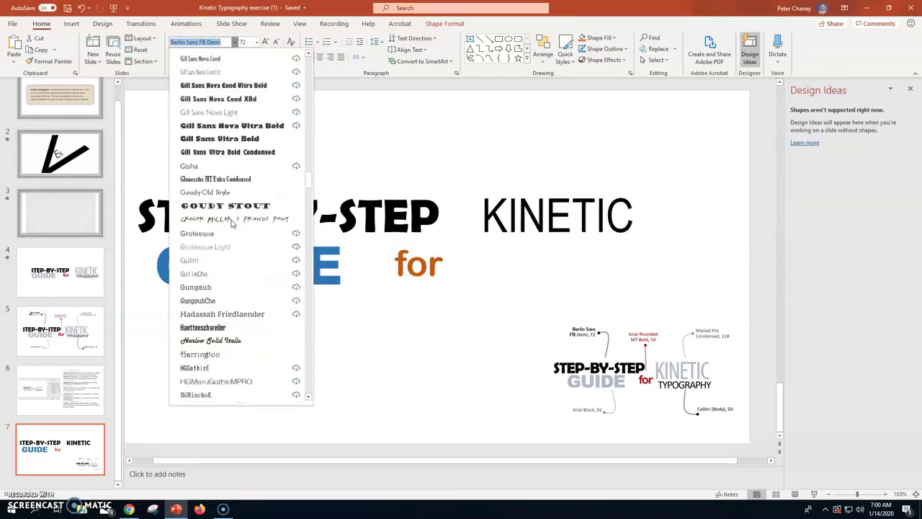
{"action": "scroll", "coordinate": [232, 222], "scroll_direction": "down", "scroll_amount": 20}
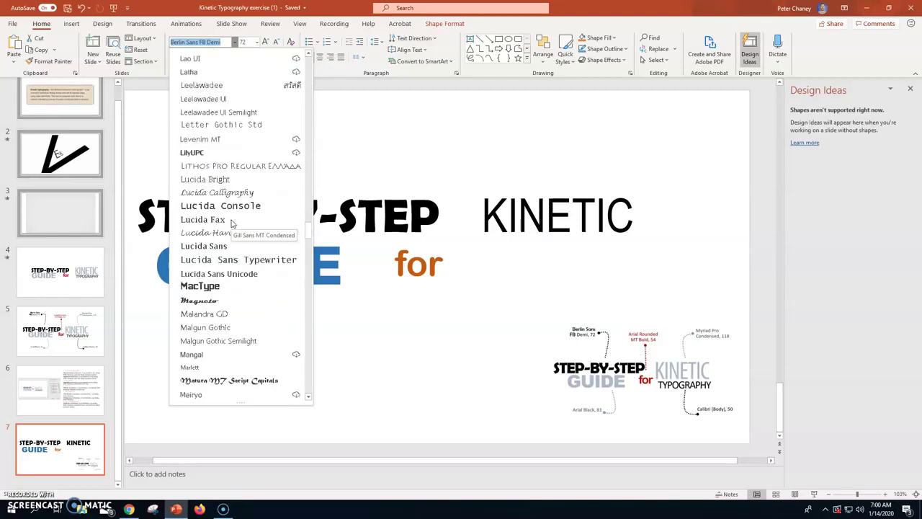
{"action": "scroll", "coordinate": [232, 223], "scroll_direction": "down", "scroll_amount": 20}
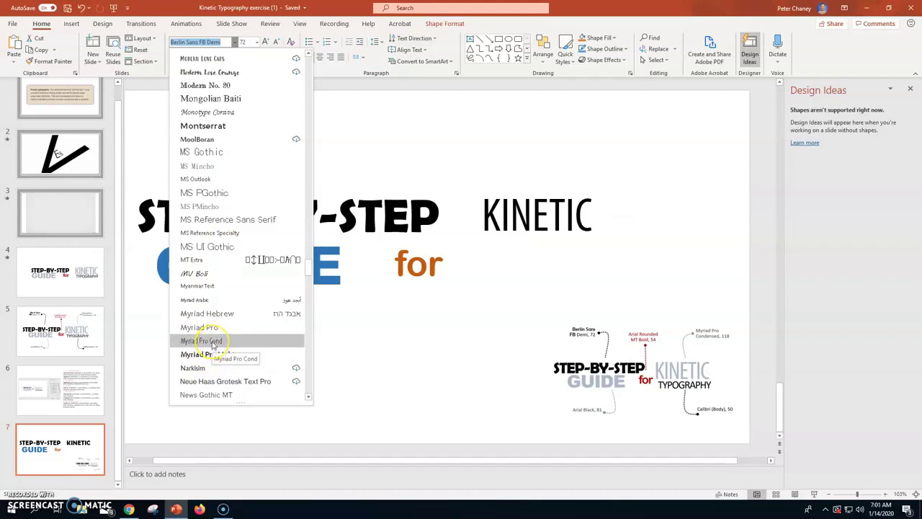
{"action": "left_click", "coordinate": [213, 344]}
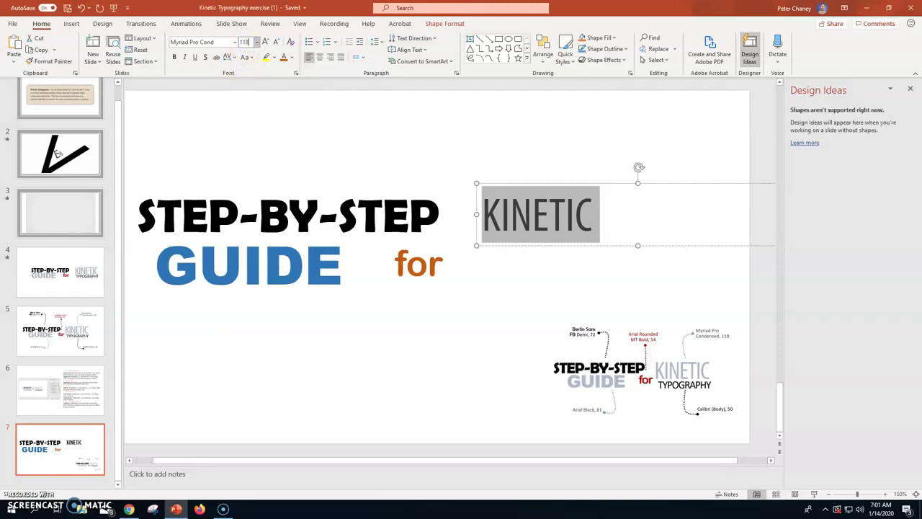
{"action": "key", "text": "Return"}
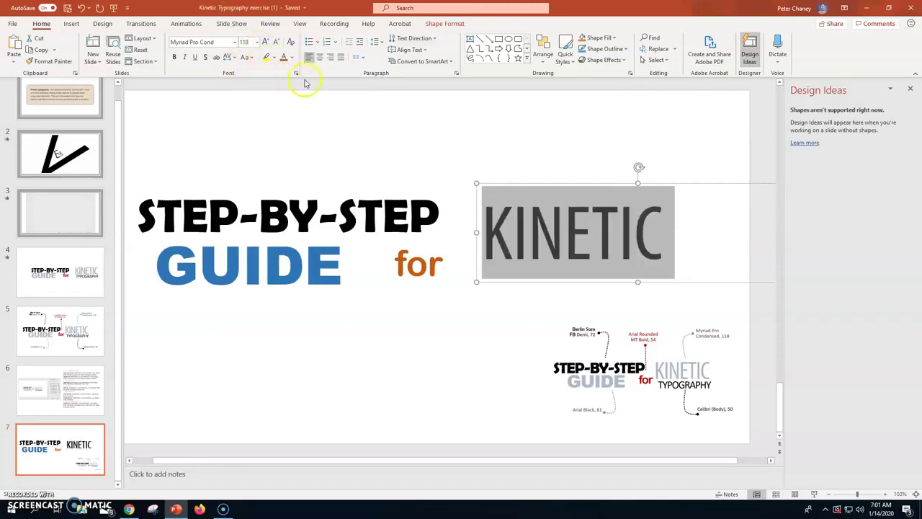
Colour KINETIC blue and nudge it slightly up and left
{"action": "left_click", "coordinate": [292, 61]}
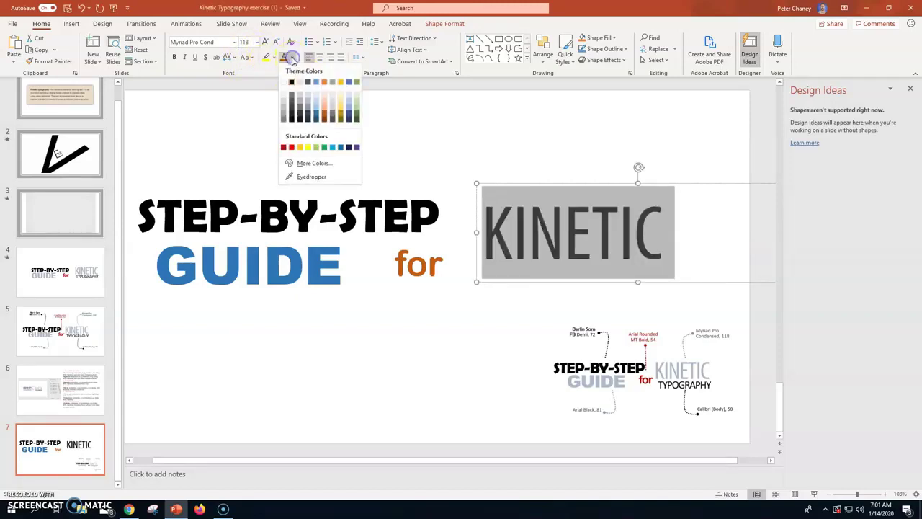
{"action": "left_click", "coordinate": [317, 117]}
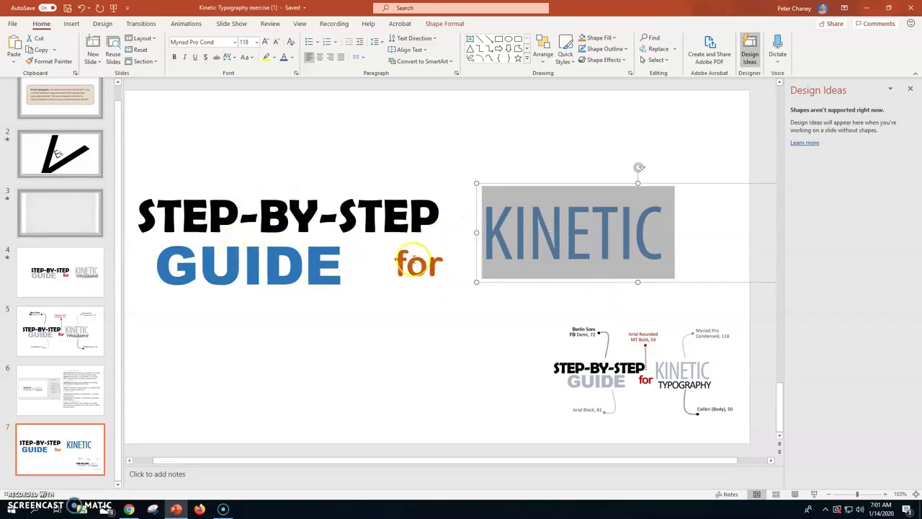
{"action": "left_click_drag", "start_coordinate": [605, 186], "coordinate": [600, 174]}
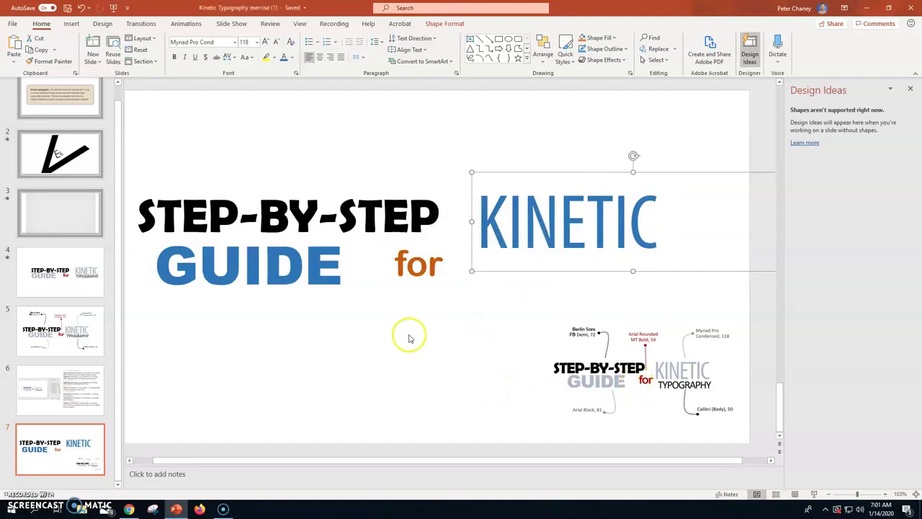
Paste a copy of the STEP-BY-STEP box under KINETIC and retype it as TYPOGRAPHY
{"action": "key", "text": "ctrl+v"}
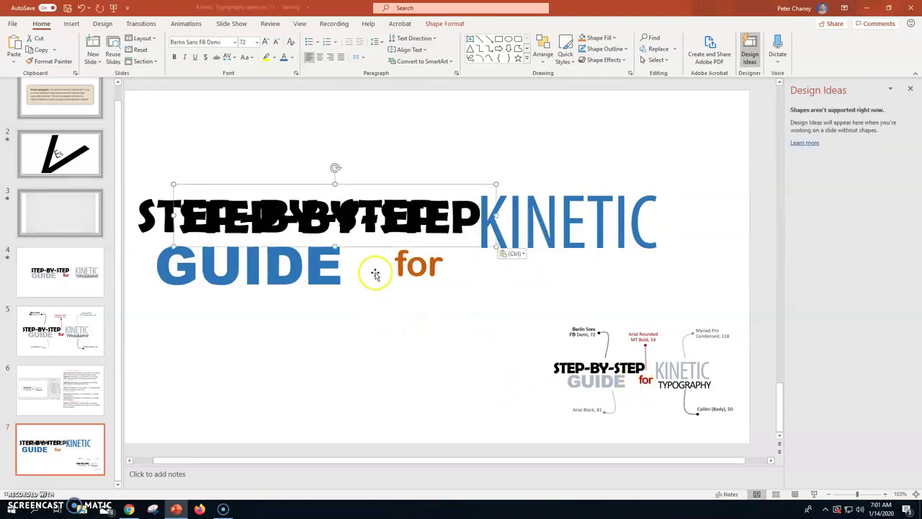
{"action": "left_click_drag", "start_coordinate": [406, 185], "coordinate": [662, 250]}
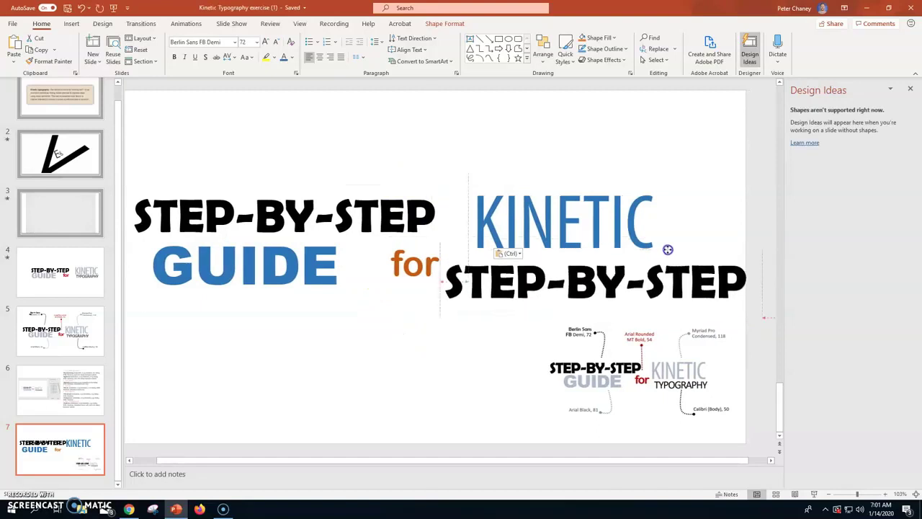
{"action": "triple_click", "coordinate": [652, 292]}
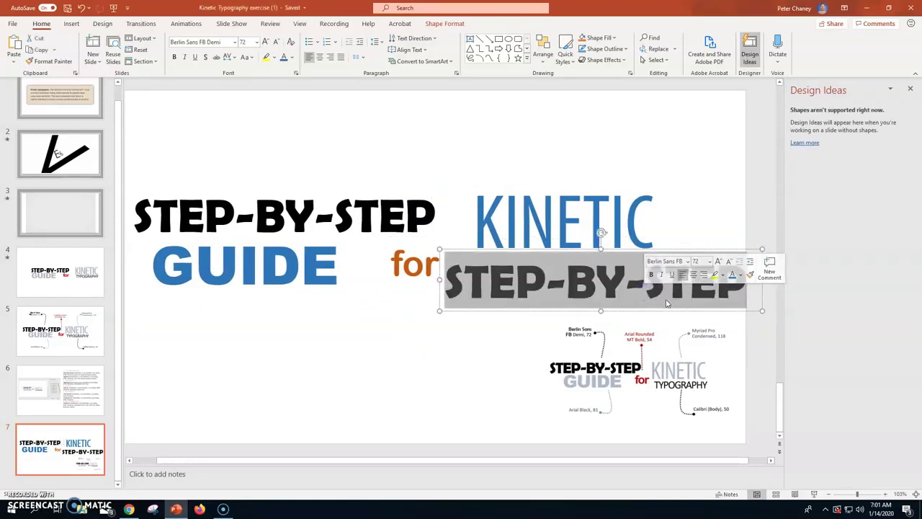
{"action": "type", "text": "TYP"}
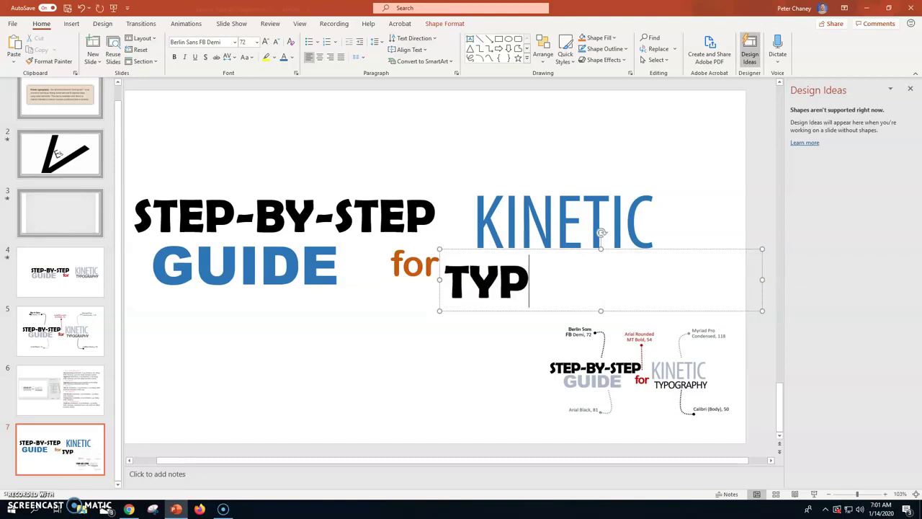
{"action": "type", "text": "OGRAPHY"}
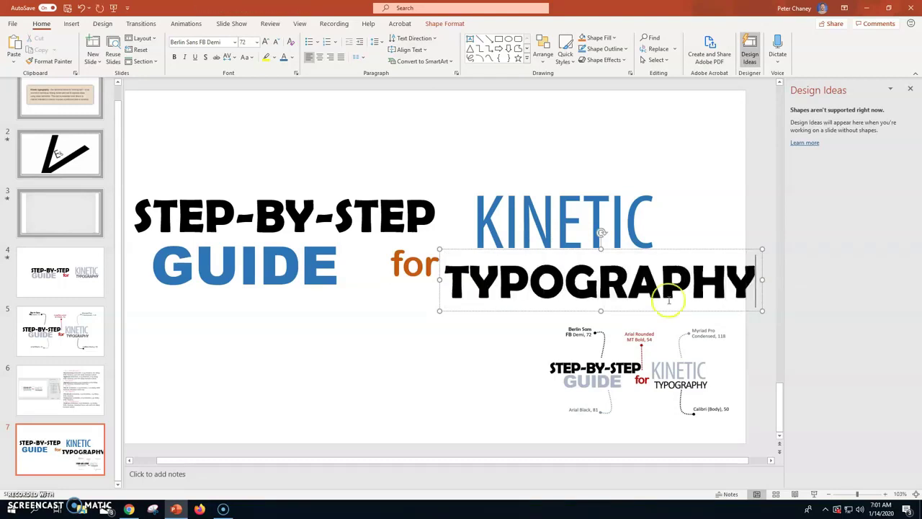
{"action": "double_click", "coordinate": [618, 294]}
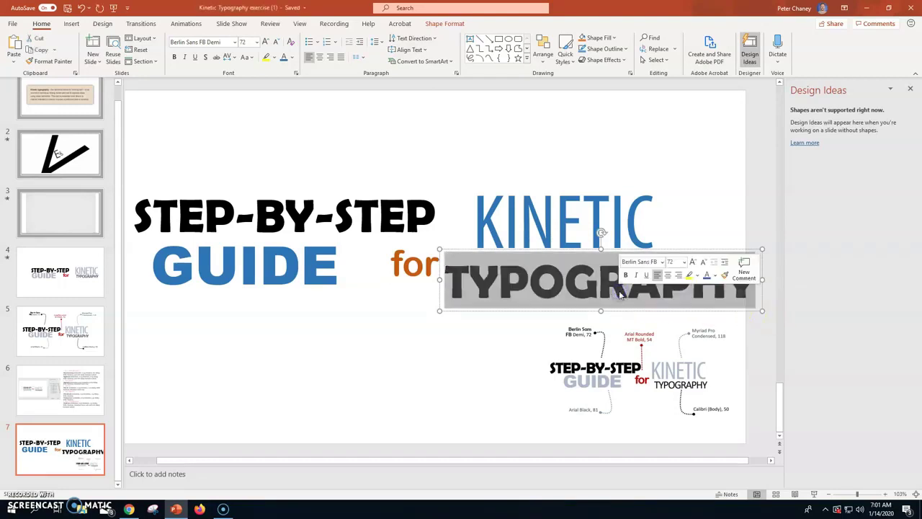
Set TYPOGRAPHY to Calibri at 50 pt and align it directly beneath KINETIC
{"action": "left_click", "coordinate": [235, 42]}
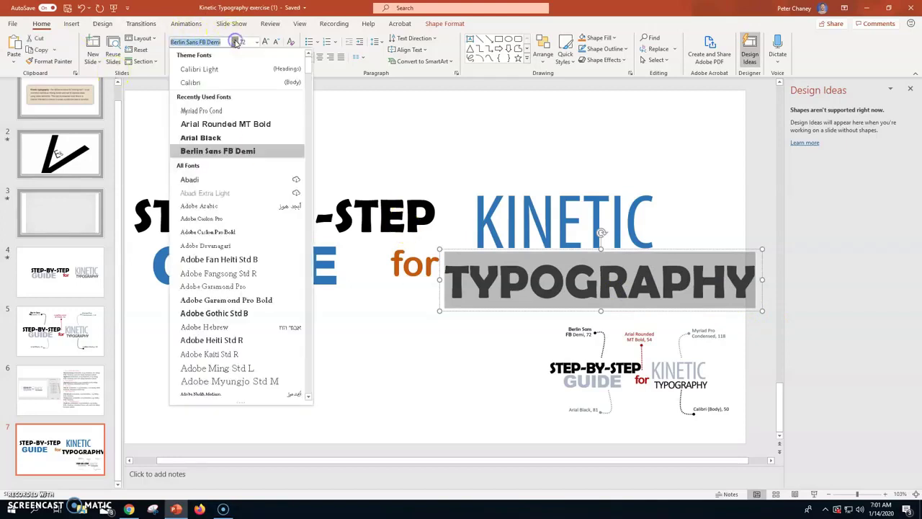
{"action": "scroll", "coordinate": [216, 238], "scroll_direction": "down", "scroll_amount": 15}
{"action": "scroll", "coordinate": [205, 259], "scroll_direction": "down", "scroll_amount": 8}
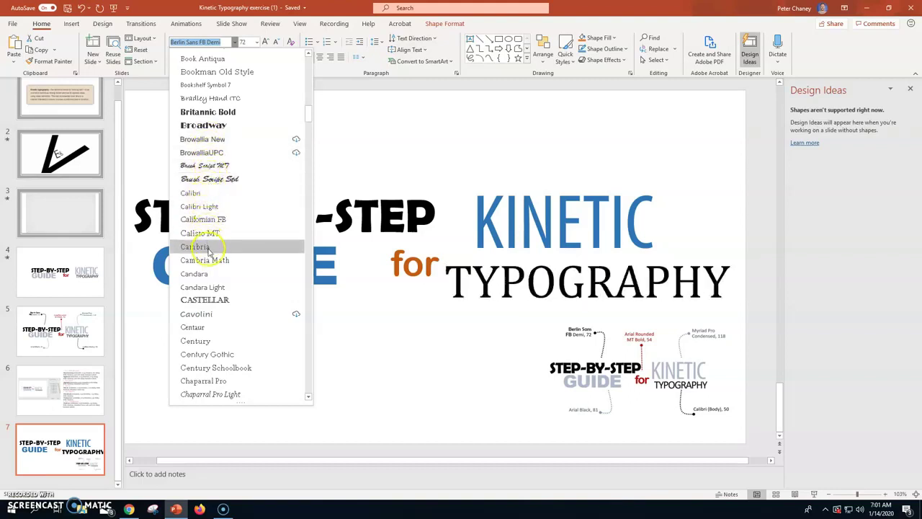
{"action": "left_click", "coordinate": [200, 199]}
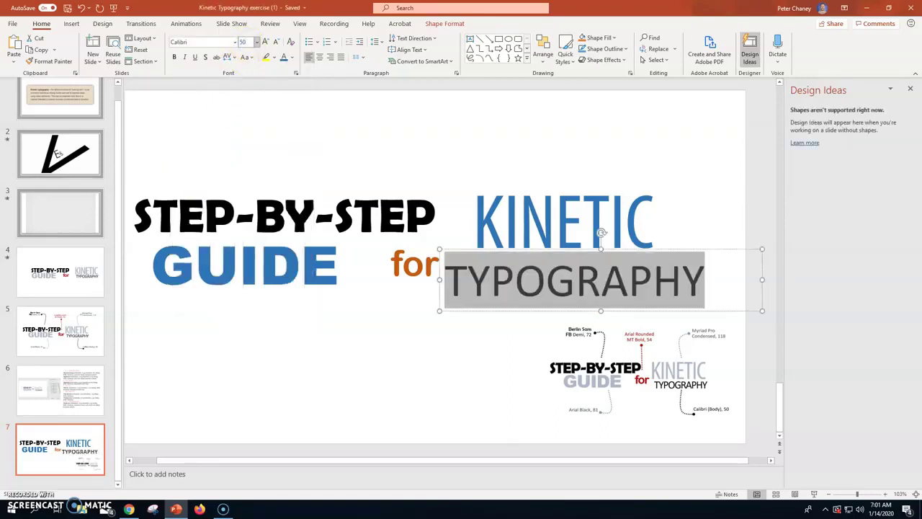
{"action": "type", "text": "40"}
{"action": "key", "text": "Return"}
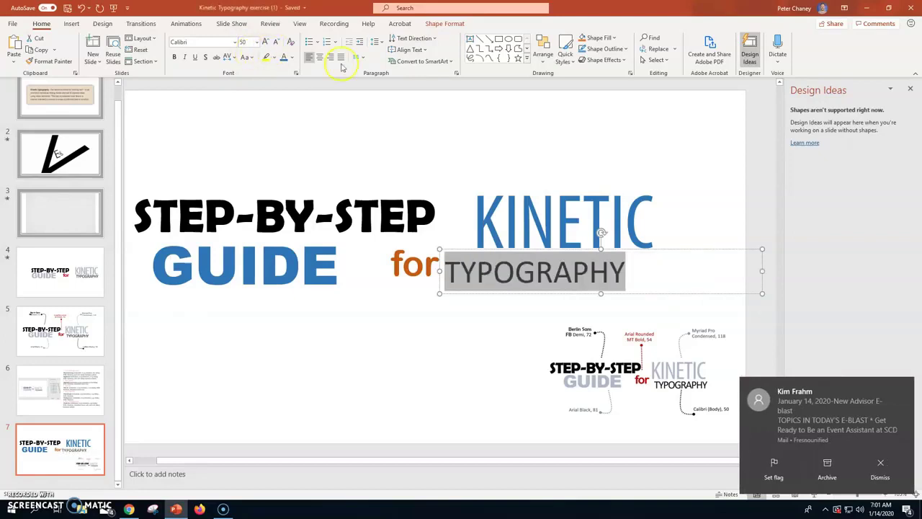
{"action": "left_click_drag", "start_coordinate": [678, 249], "coordinate": [710, 255]}
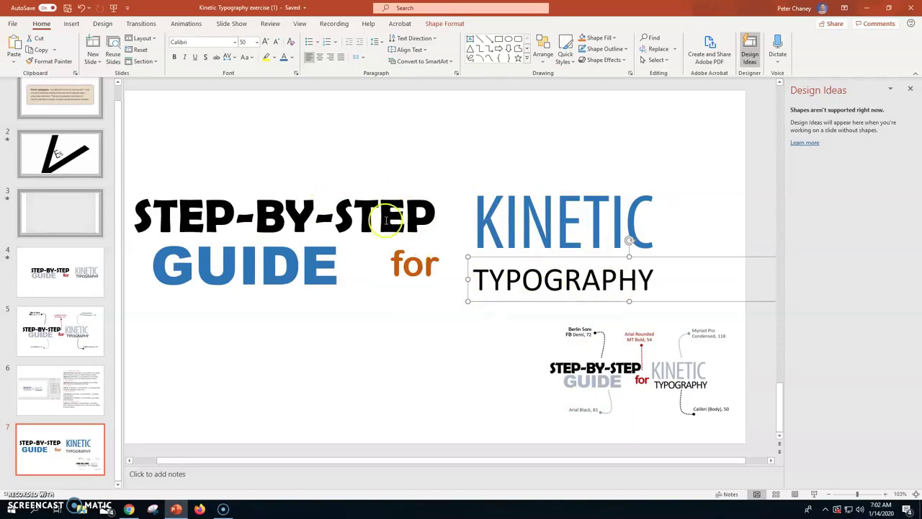
Delete the Kinetic directions reference picture and dismiss the Design Ideas pane
{"action": "left_click", "coordinate": [629, 385]}
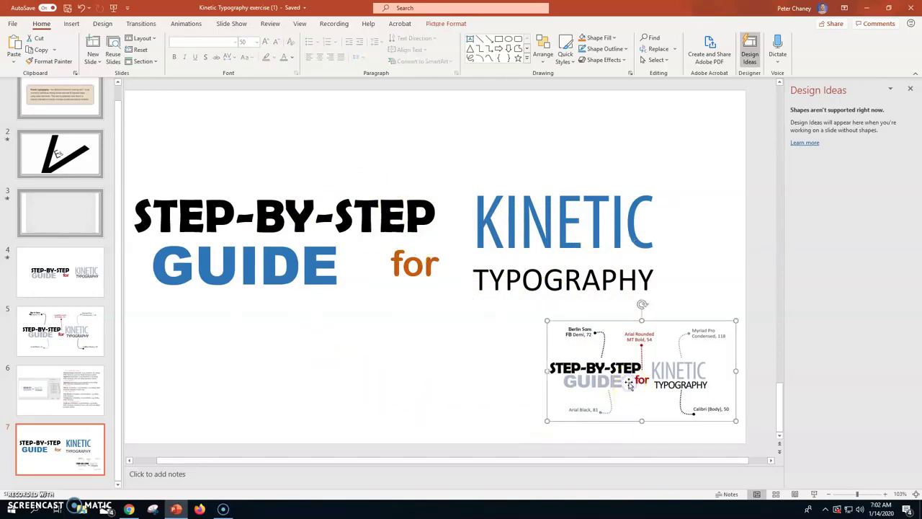
{"action": "key", "text": "Delete"}
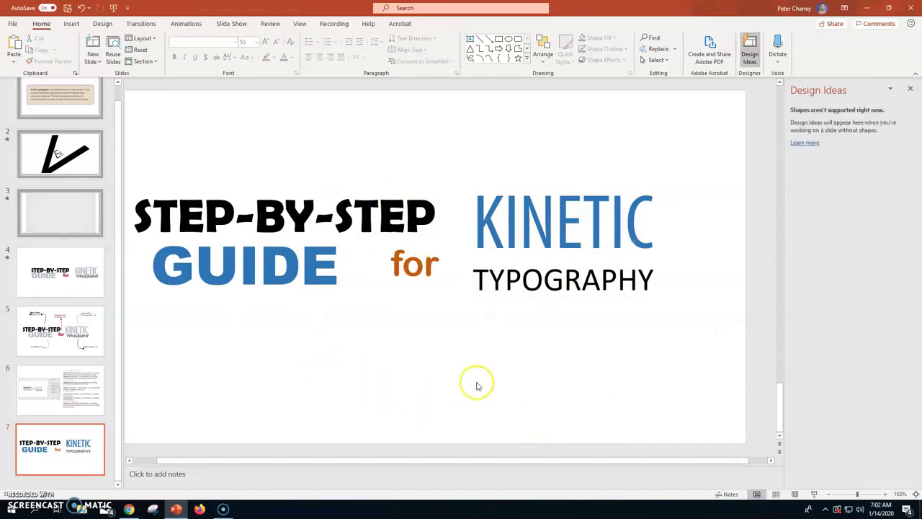
{"action": "left_click", "coordinate": [910, 87]}
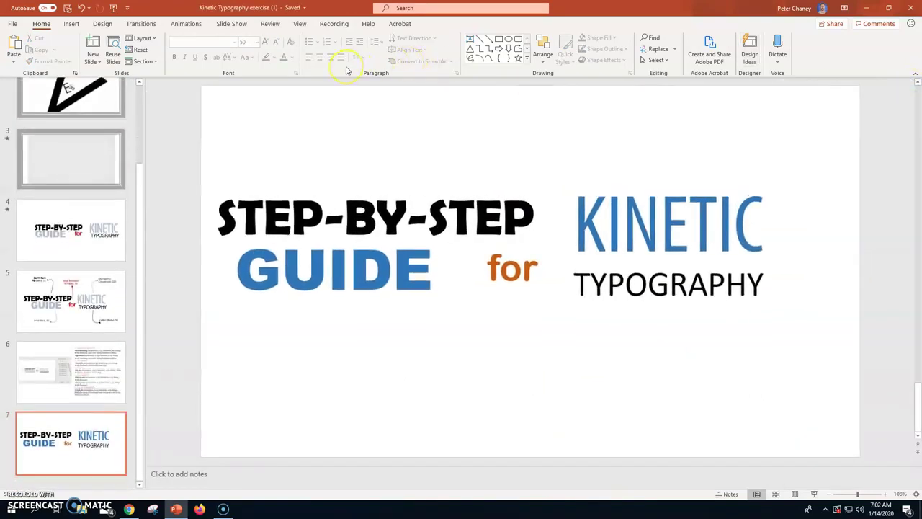